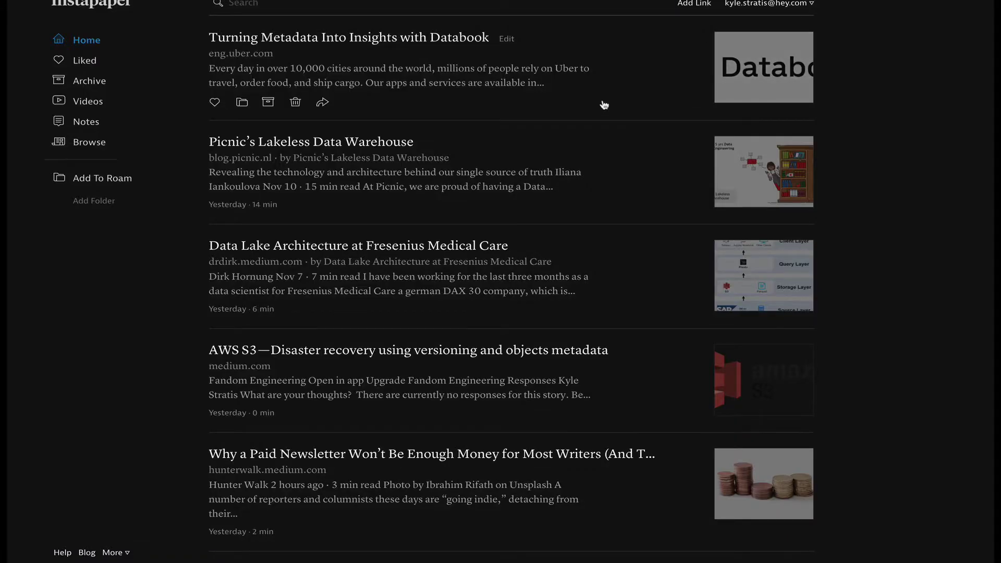
Step: Scroll the Instapaper Home list down to the 'Why a Paid Newsletter…' article
scroll(602, 105, "down", 7)
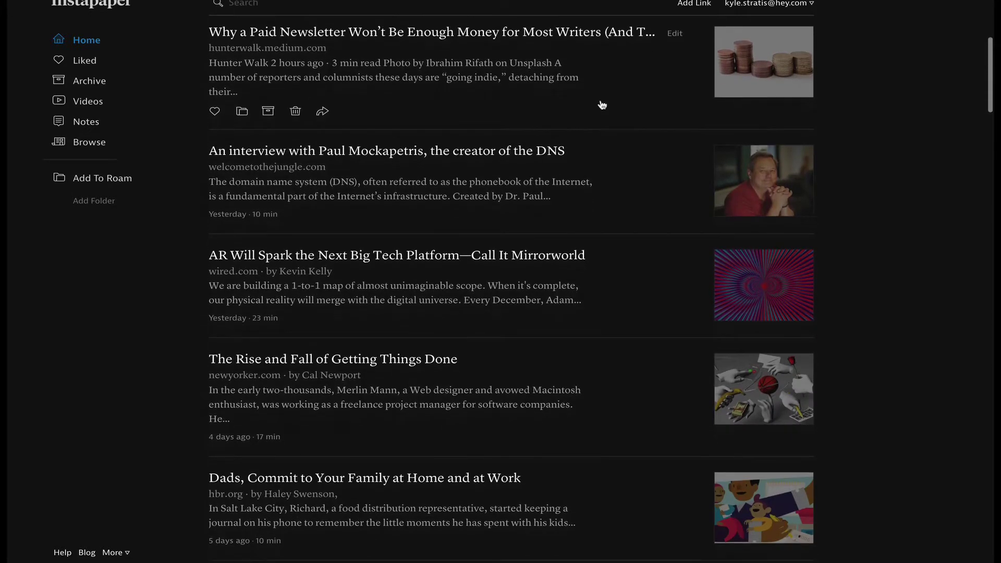
scroll(602, 105, "down", 3)
Step: Open the paid-newsletter article and highlight the quote about converting readers
scroll(601, 105, "up", 3)
left_click(598, 101)
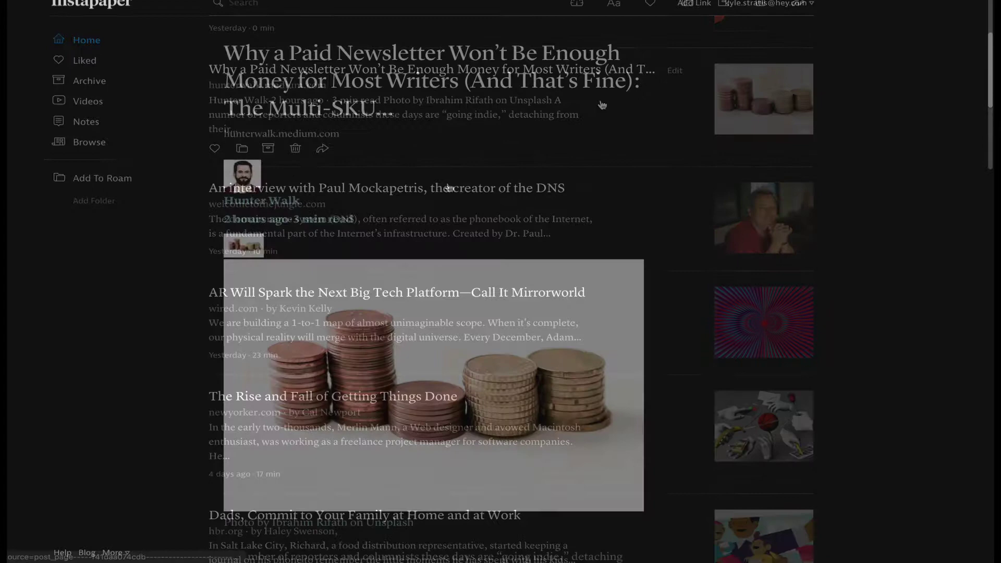
scroll(447, 188, "down", 6)
scroll(448, 185, "down", 2)
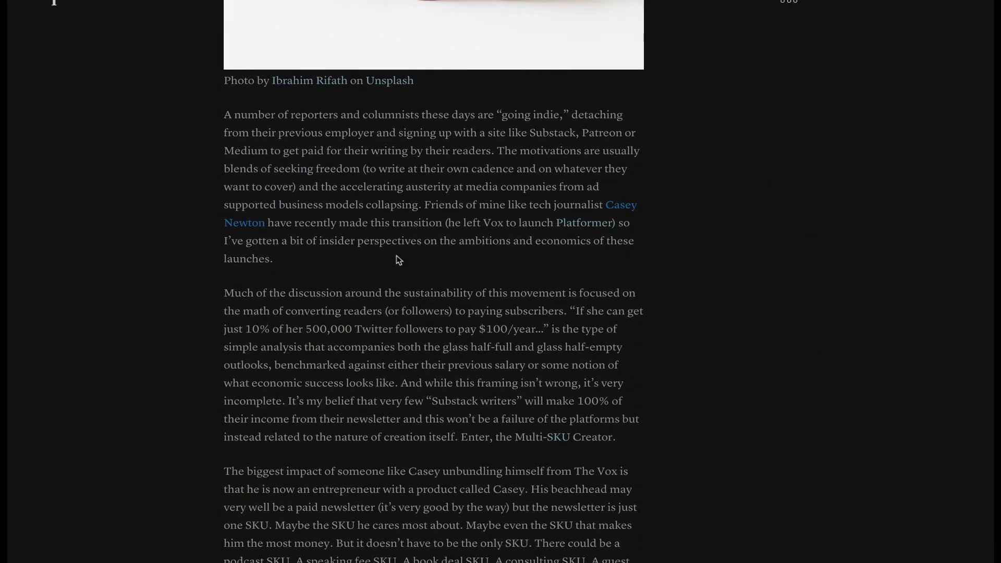
scroll(397, 259, "down", 1)
left_click_drag(225, 242, 548, 275)
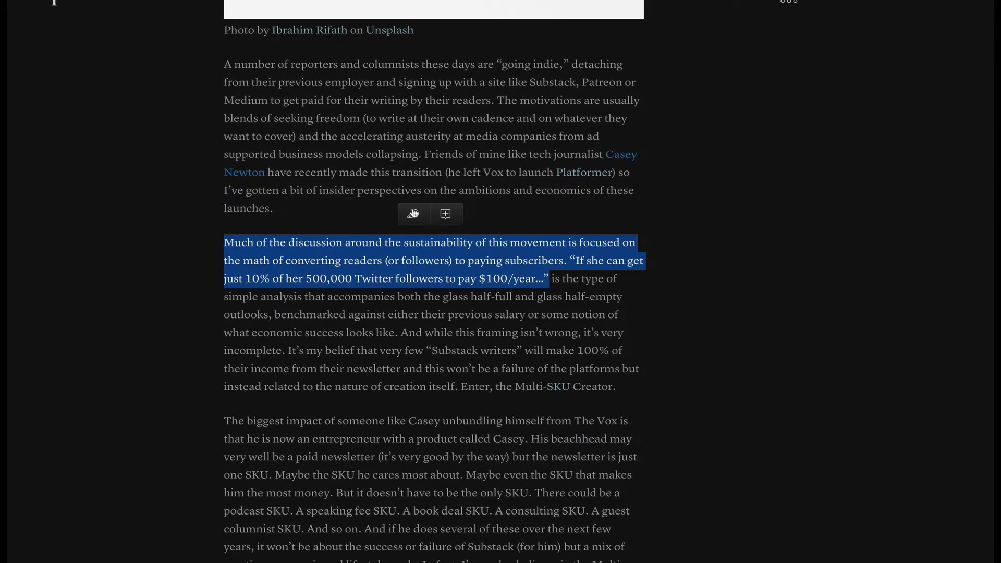
left_click(452, 209)
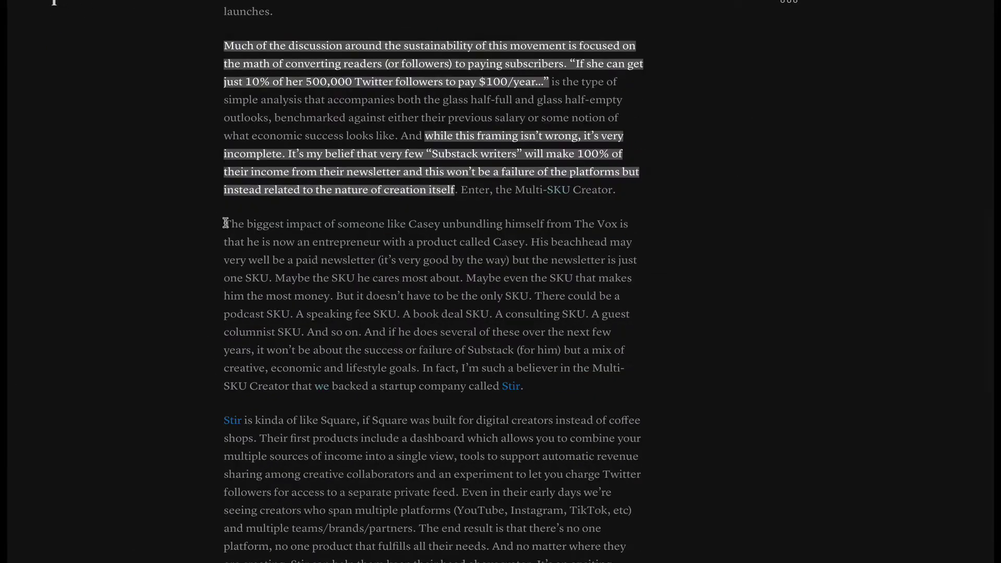
Step: Highlight the Casey entrepreneur passage with the note 'Unbundling labor from employment'
left_click_drag(226, 223, 526, 247)
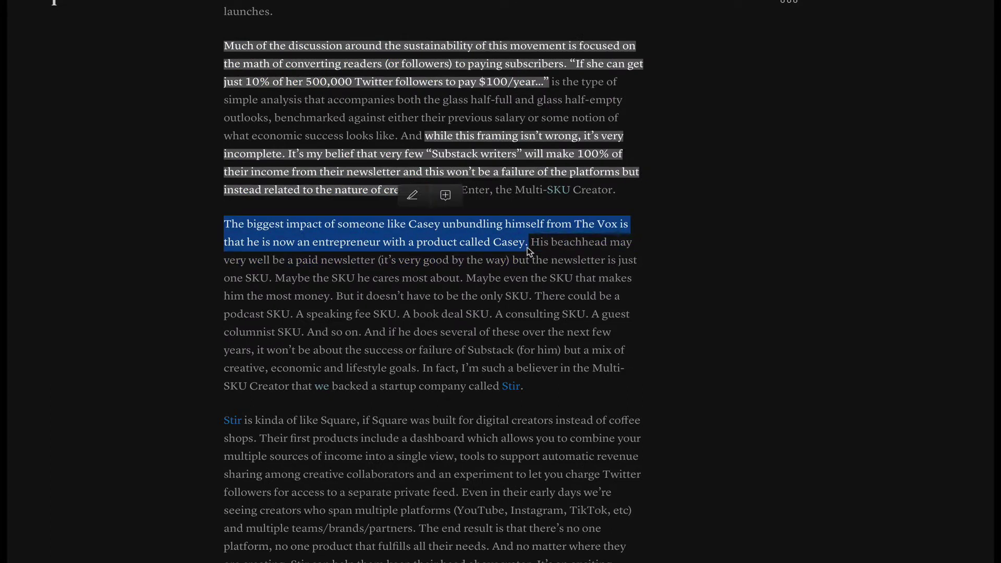
left_click(445, 197)
type("Unb")
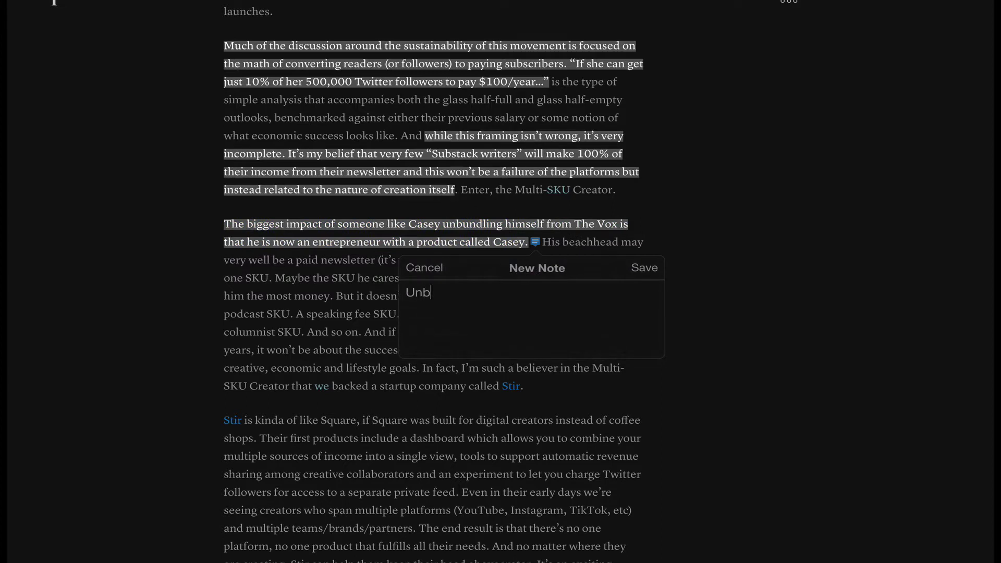
type("undling labor f")
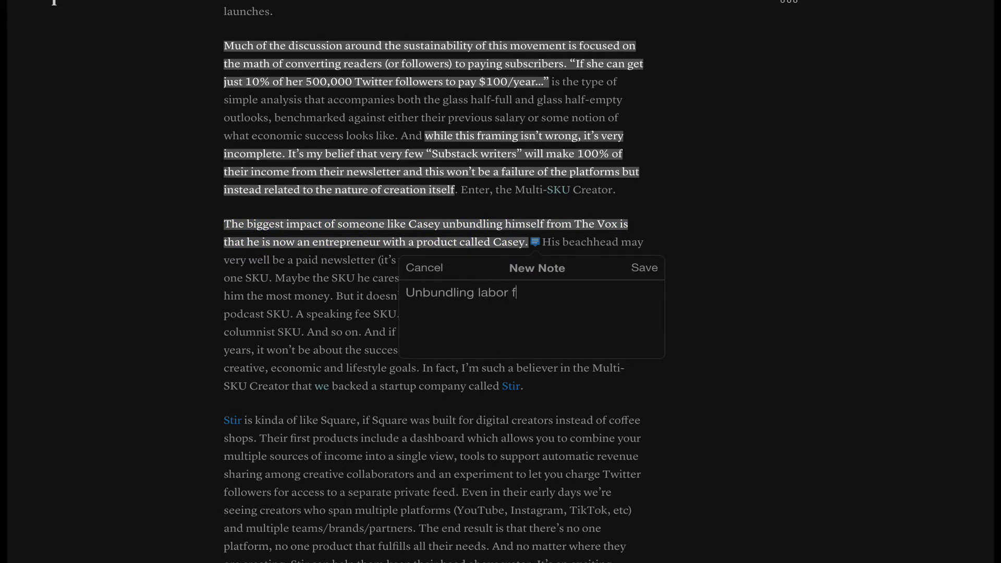
type("rom employment")
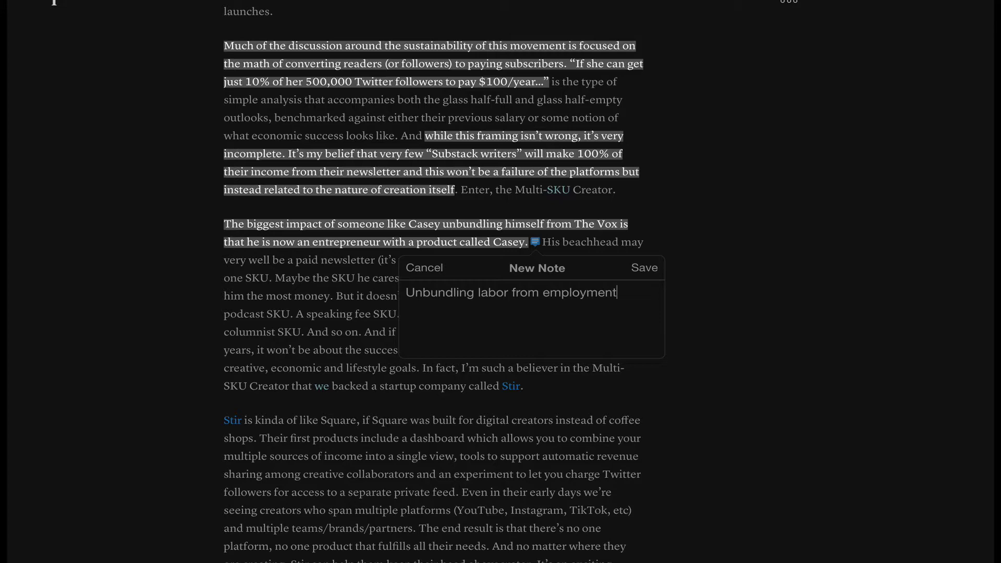
left_click(638, 272)
scroll(688, 370, "up", 6)
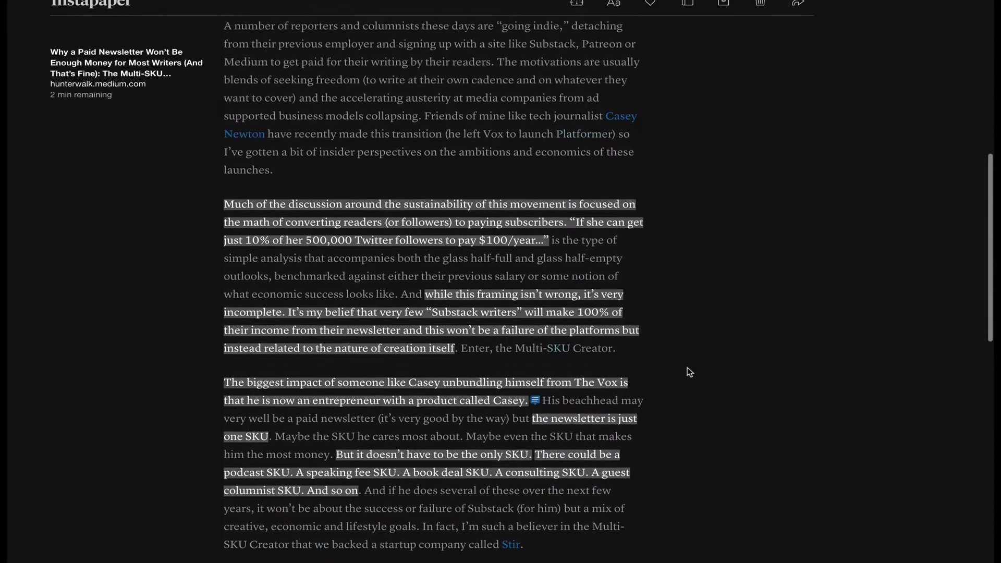
scroll(686, 368, "up", 7)
scroll(686, 368, "down", 7)
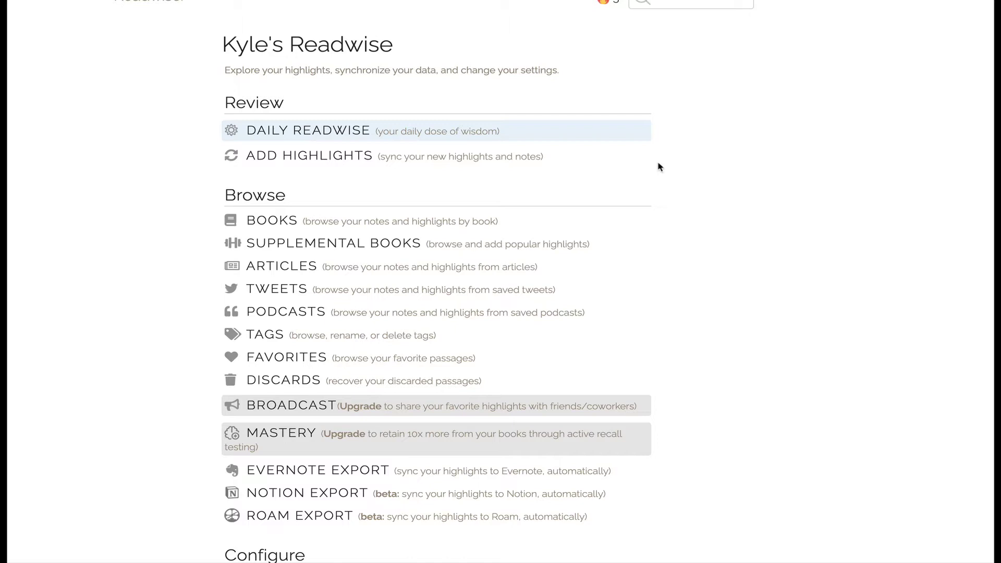
Step: Run the Daily Readwise review, marking the tweet, grapefruit and remaining highlights done until 8/8
left_click(469, 135)
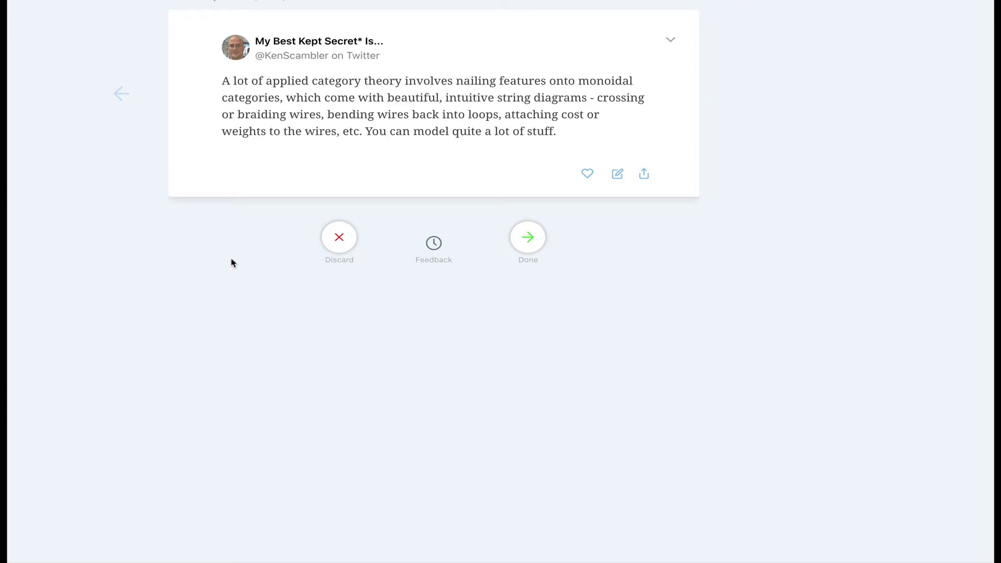
left_click(535, 239)
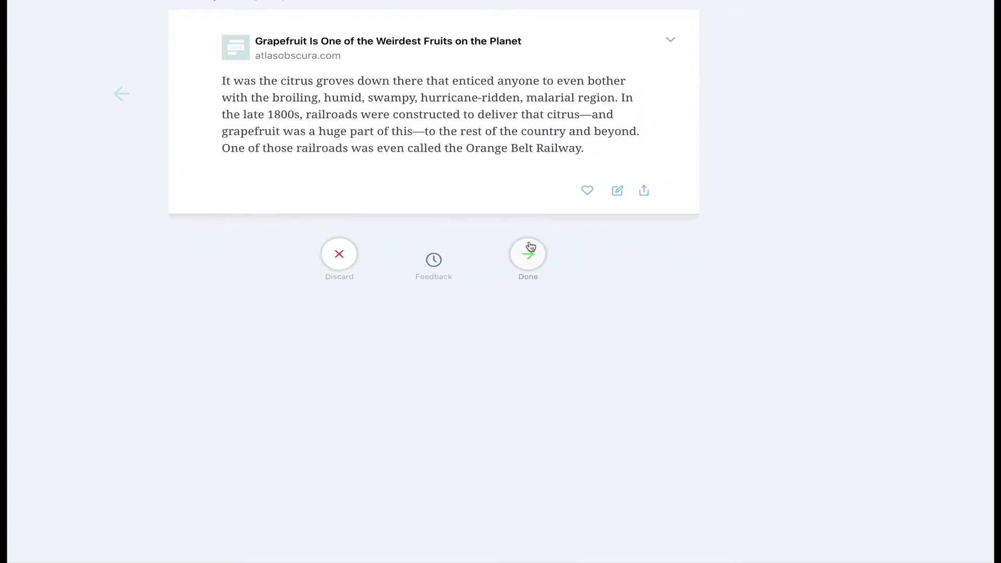
left_click(529, 244)
left_click(526, 217)
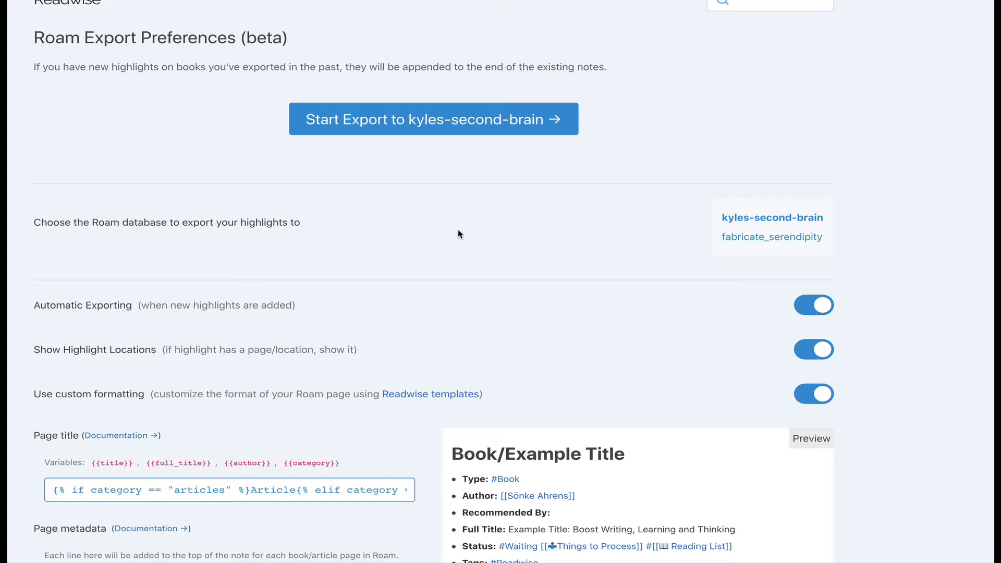
Step: Scroll through the Roam export template and preview showing Summary, Ideas, Transient and Literature Notes
scroll(459, 234, "down", 2)
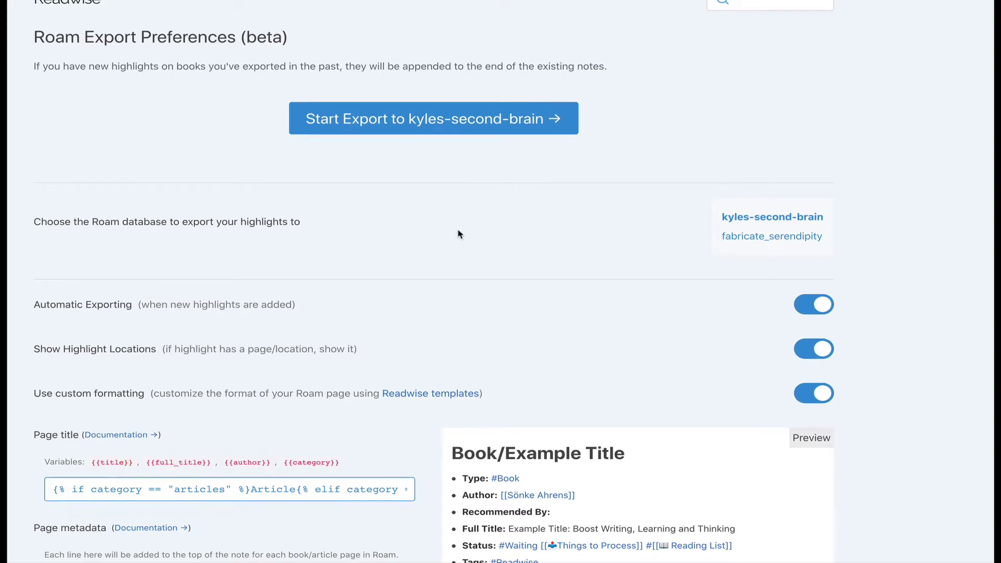
scroll(460, 234, "down", 2)
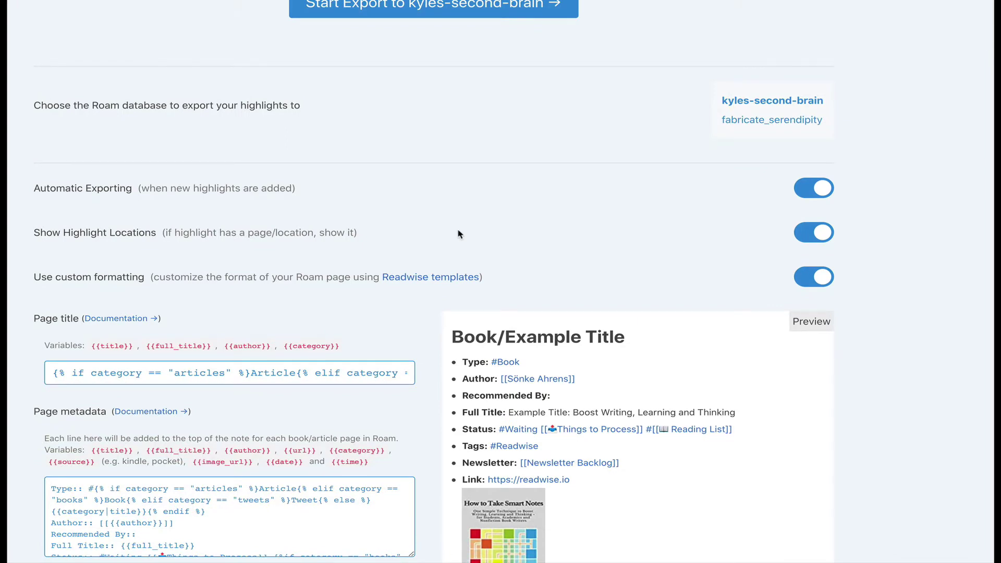
scroll(459, 234, "down", 4)
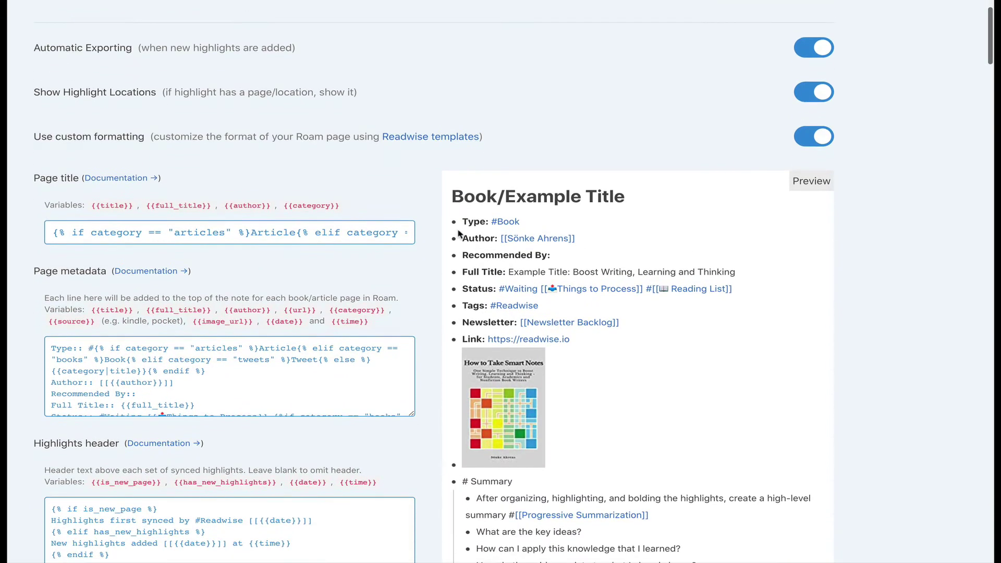
scroll(460, 234, "down", 1)
scroll(459, 233, "down", 3)
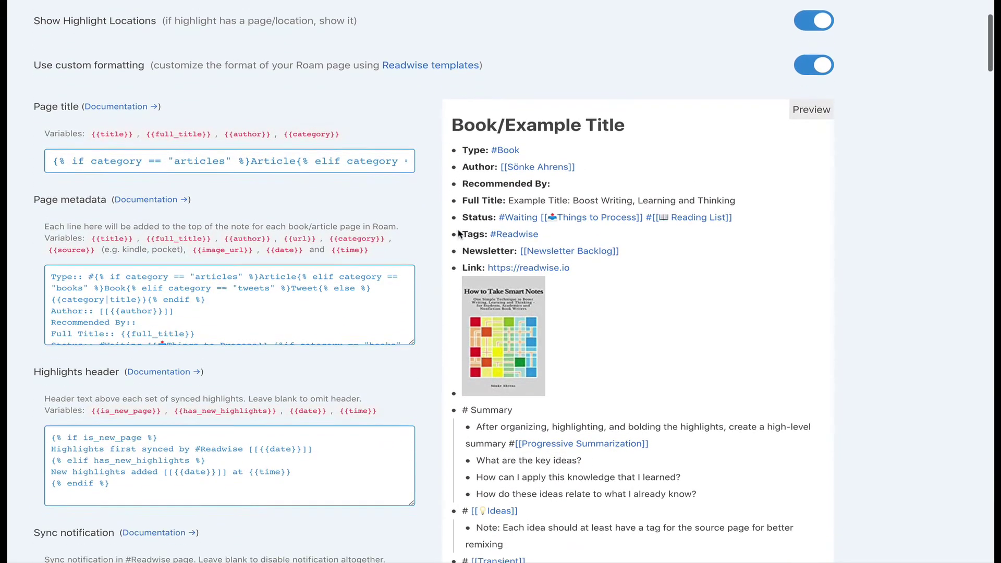
scroll(459, 233, "down", 1)
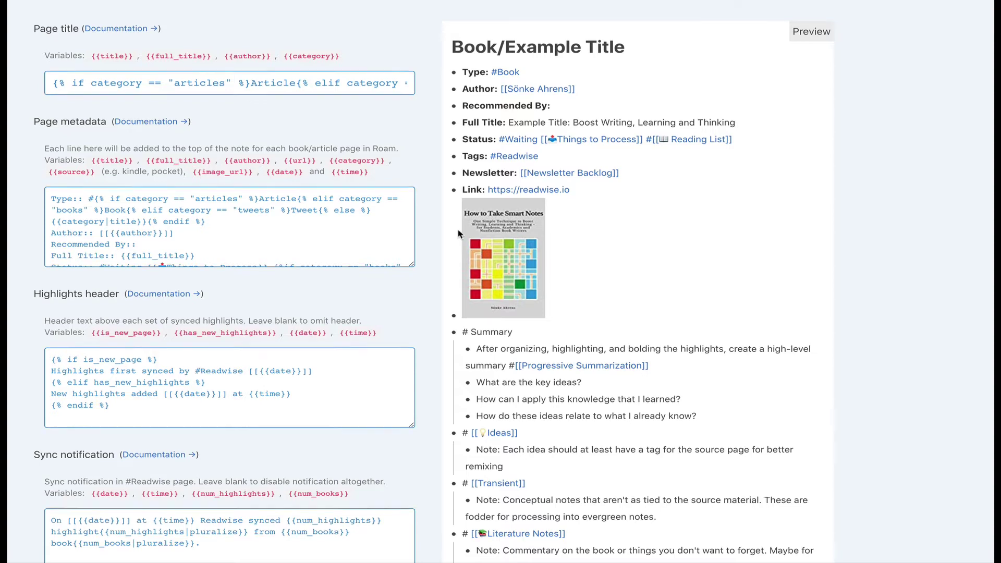
scroll(458, 233, "down", 2)
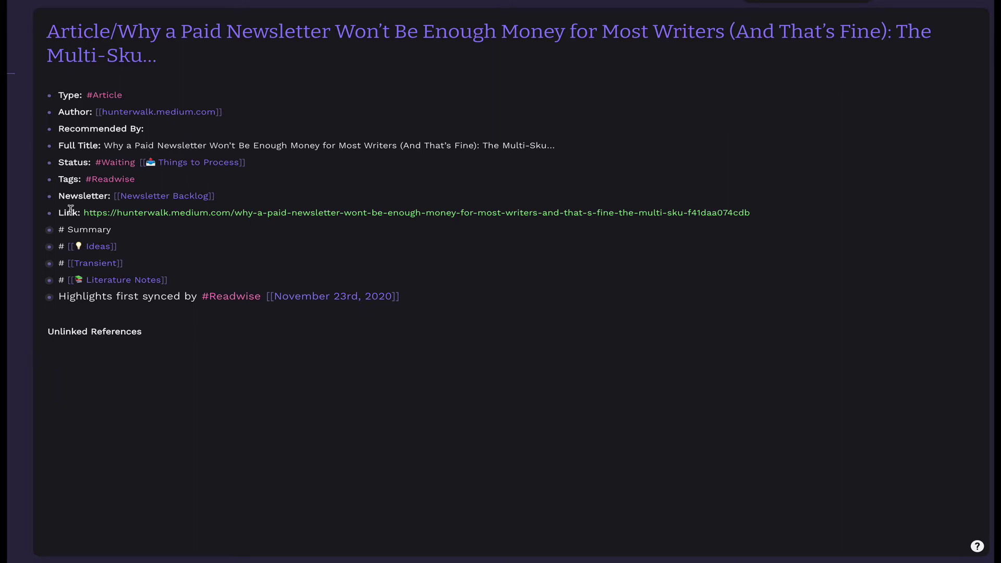
Step: Enter the Summary block, check the first highlight's View Highlight link, then select the Literature Notes heading
left_click(66, 229)
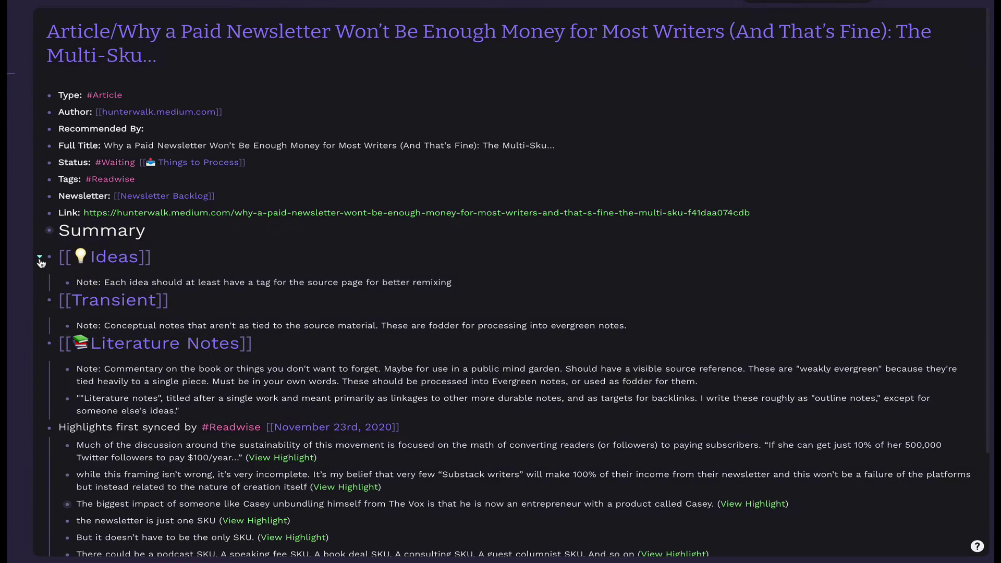
scroll(256, 240, "down", 3)
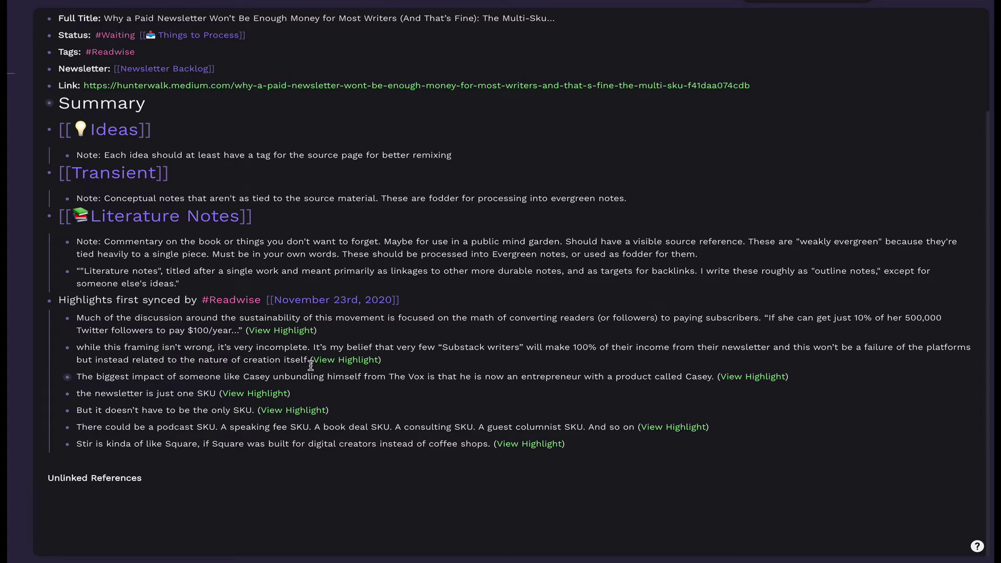
left_click(292, 334)
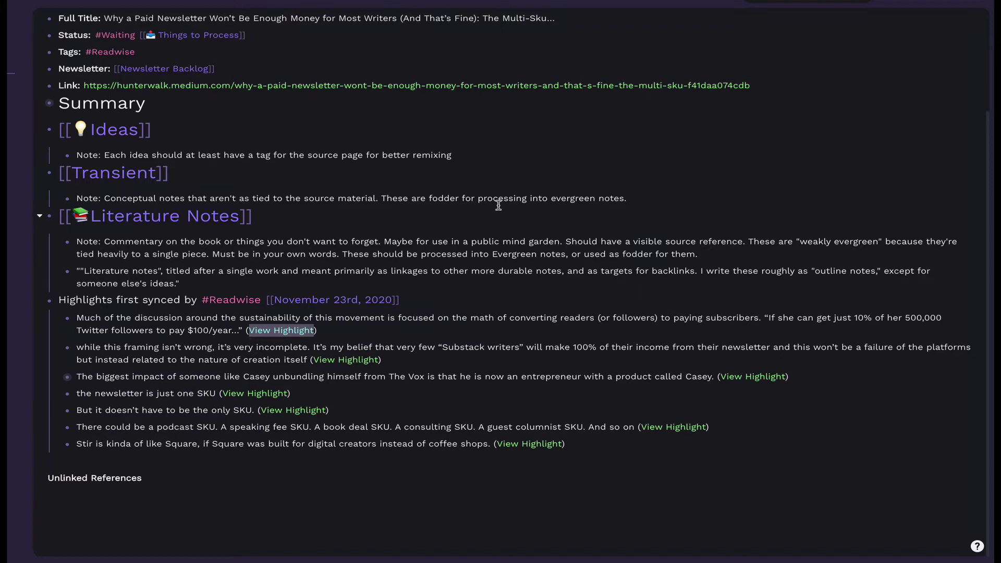
left_click(579, 214)
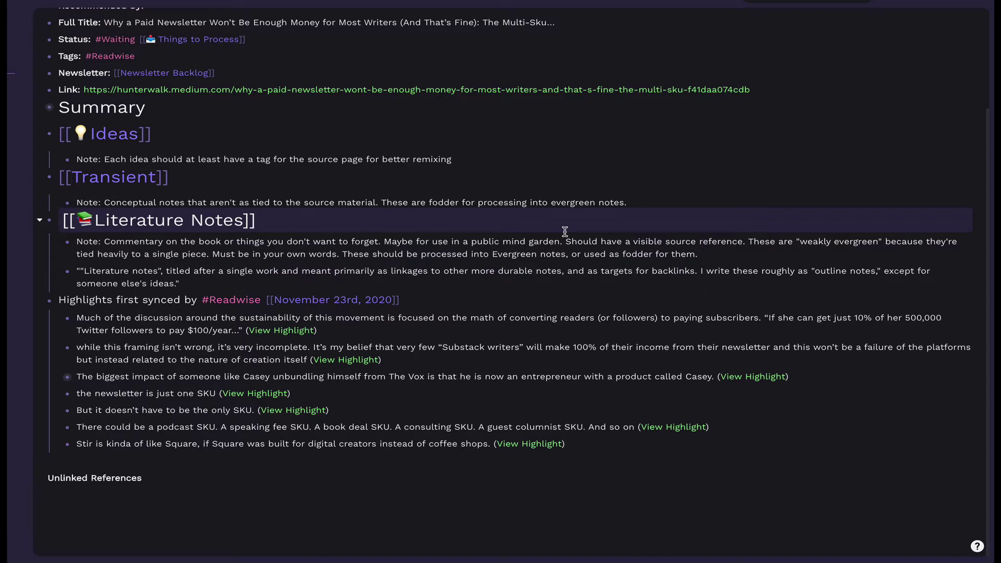
Step: Highlight the first synced passage, then move the Unbundling note under Literature Notes without its 'Note: ' prefix
left_click(767, 318)
key("shift+Home")
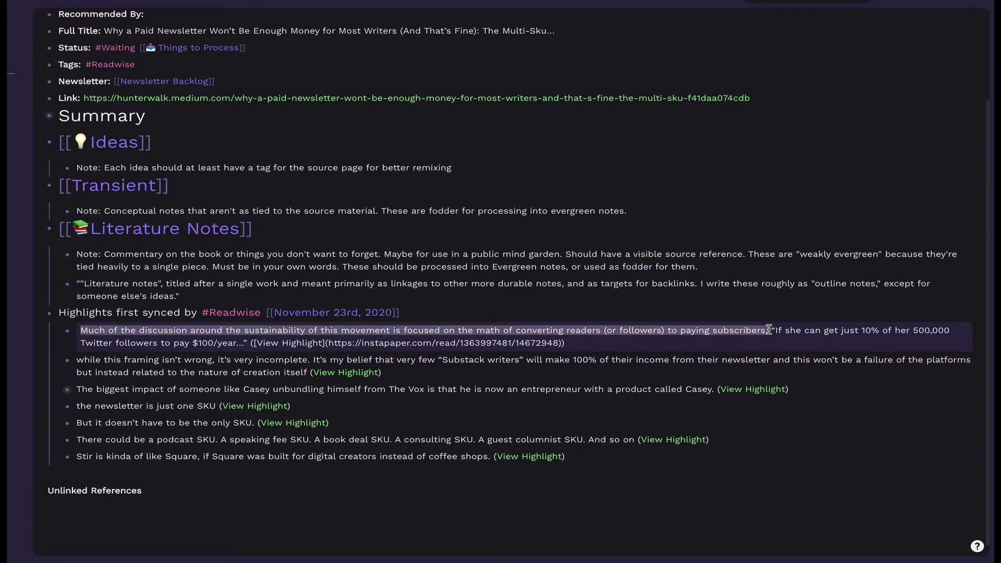
key("ctrl+h")
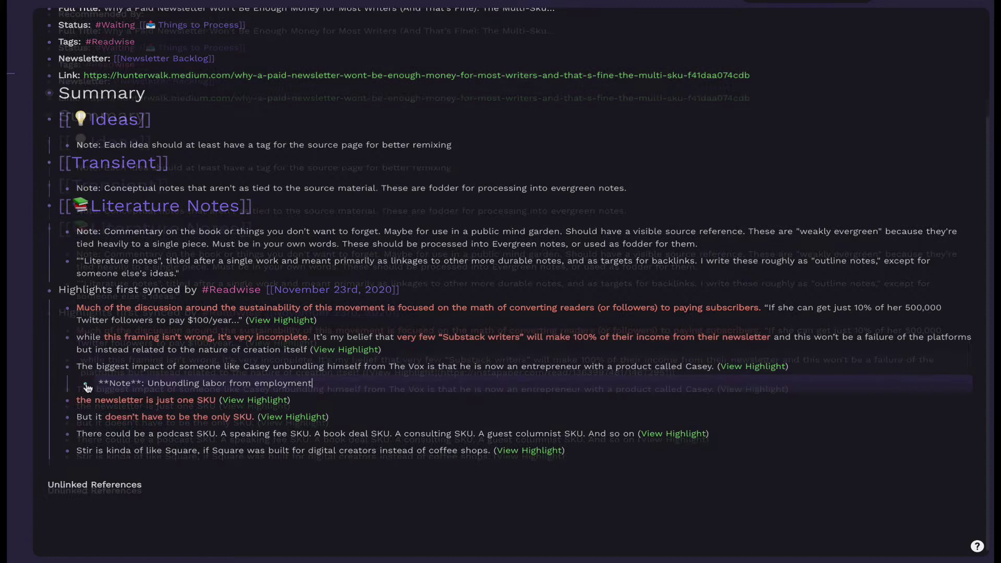
left_click_drag(87, 388, 67, 277)
left_click_drag(130, 289, 81, 290)
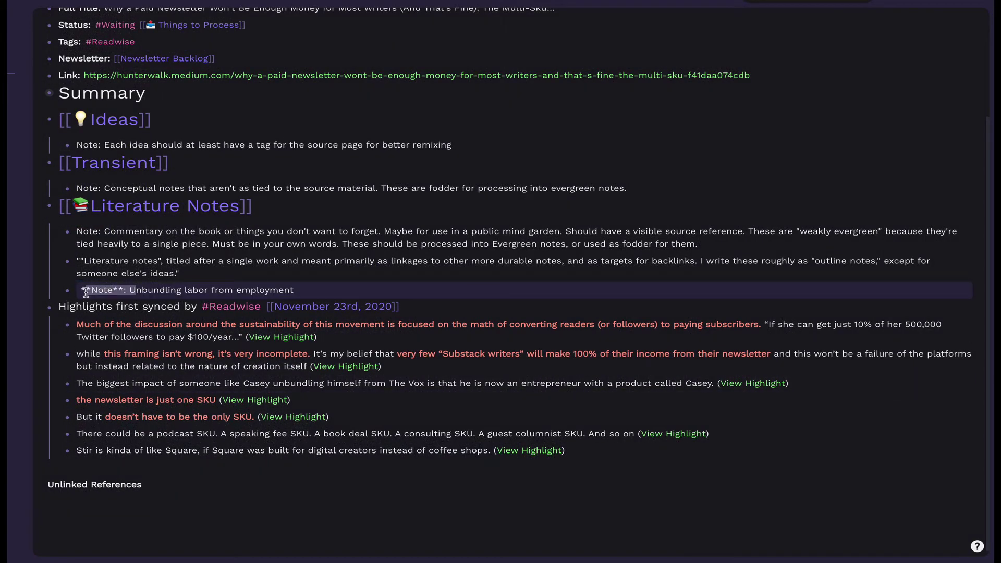
key("BackSpace")
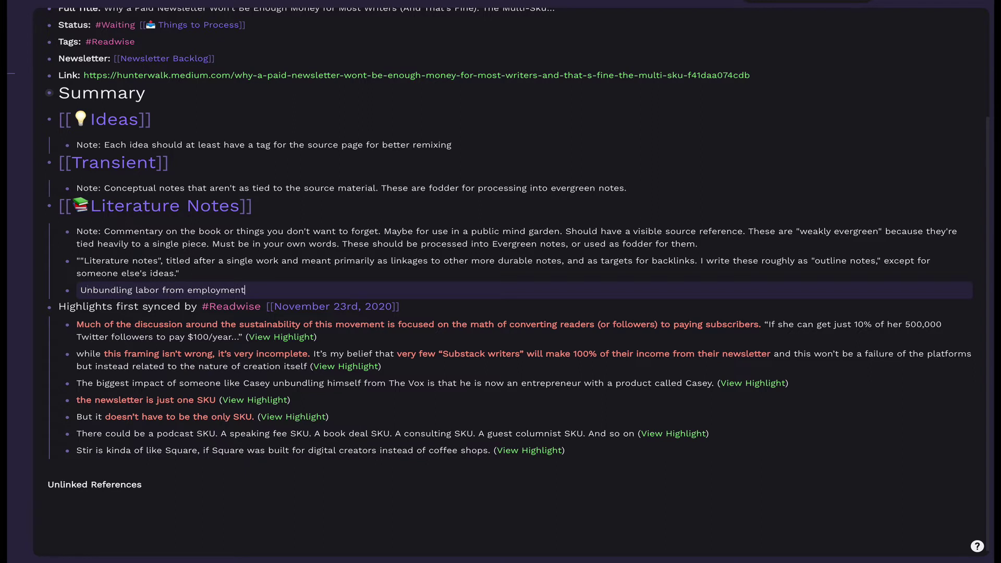
Step: Nest a block reference to the Casey highlight under the Unbundling note
key("Return")
key("Tab")
right_click(69, 400)
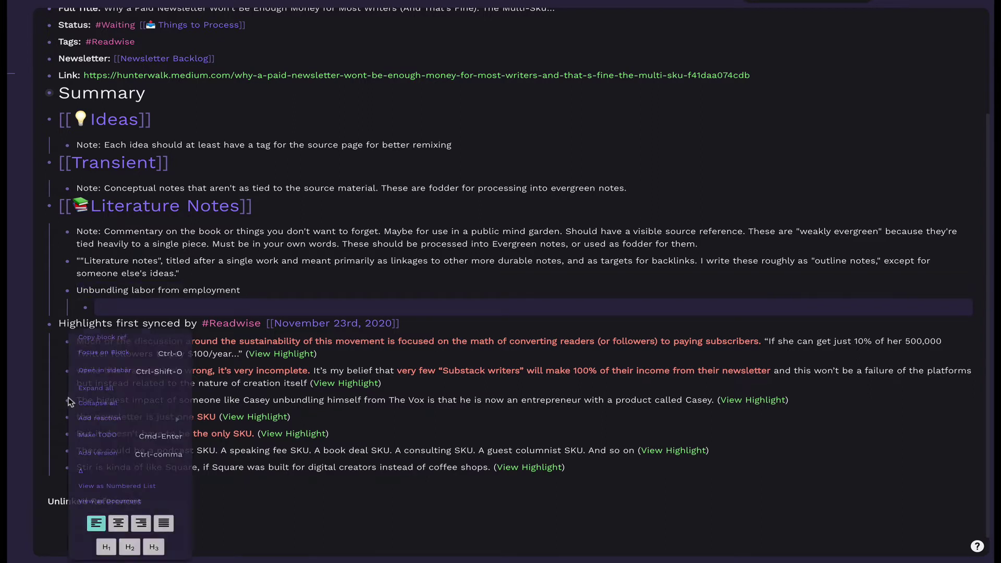
left_click(102, 337)
left_click(125, 306)
key("ctrl+v")
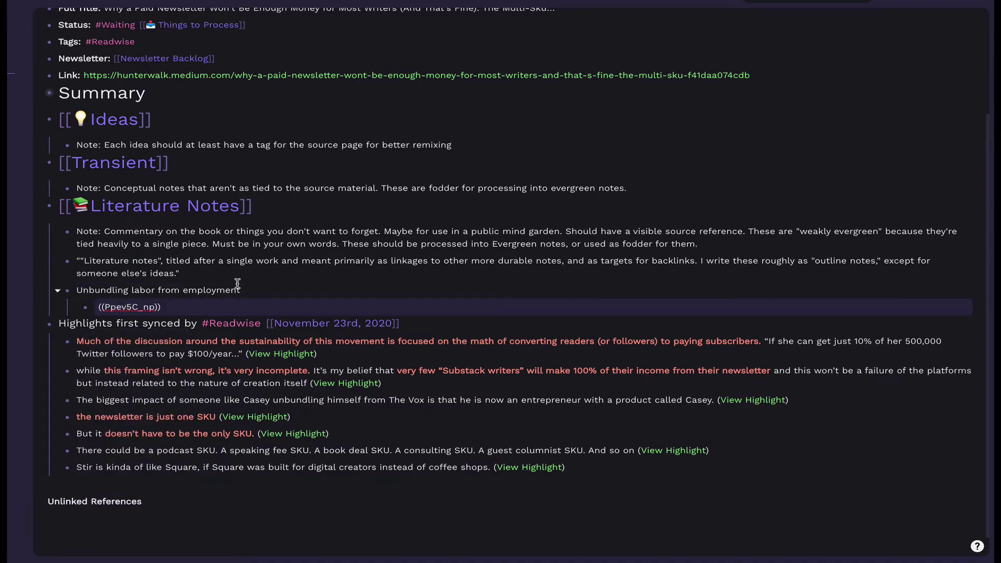
Step: Tag the note #Unbundling and #Unbundling Work From Employment
left_click(237, 283)
type("#Un")
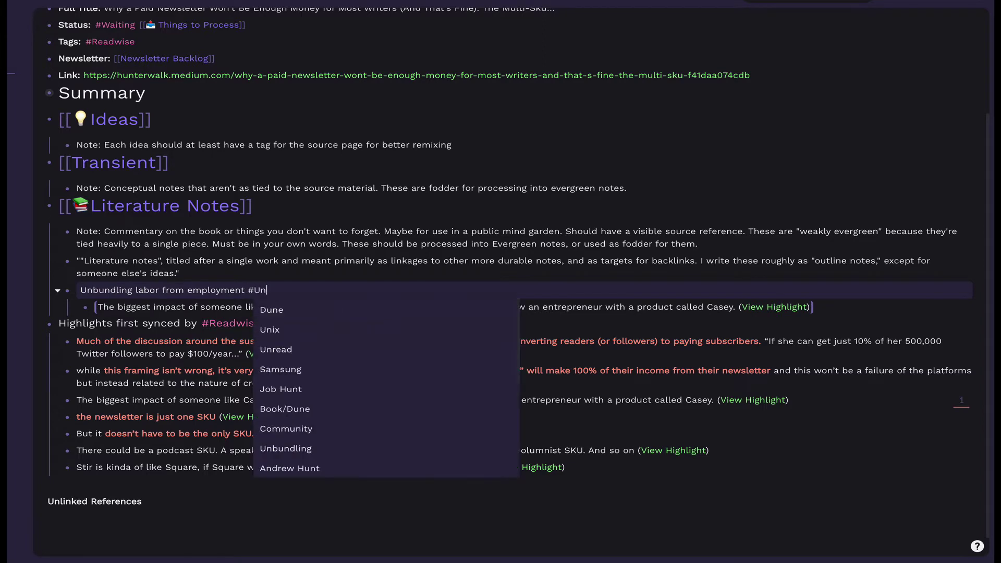
type("b")
key("Return")
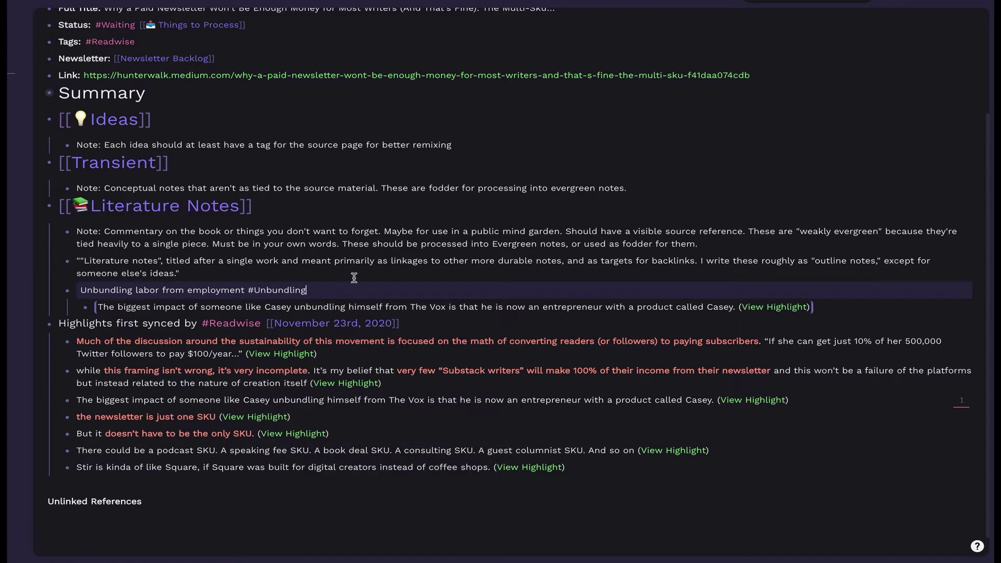
type("#Unbun")
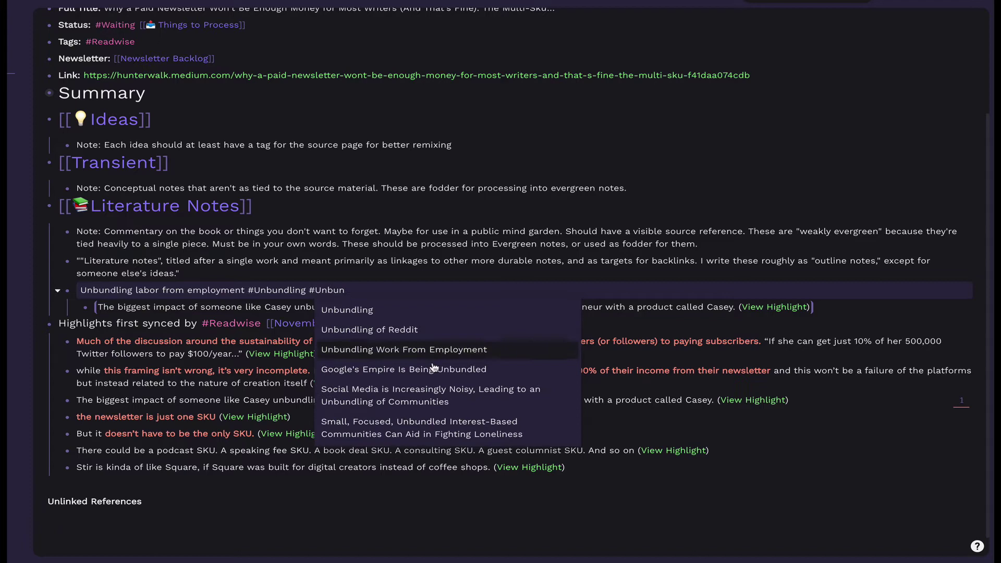
left_click(432, 350)
Step: Wrap the bold passages of the 'while…' highlight paragraph in ^^ highlight markup
left_click(105, 370)
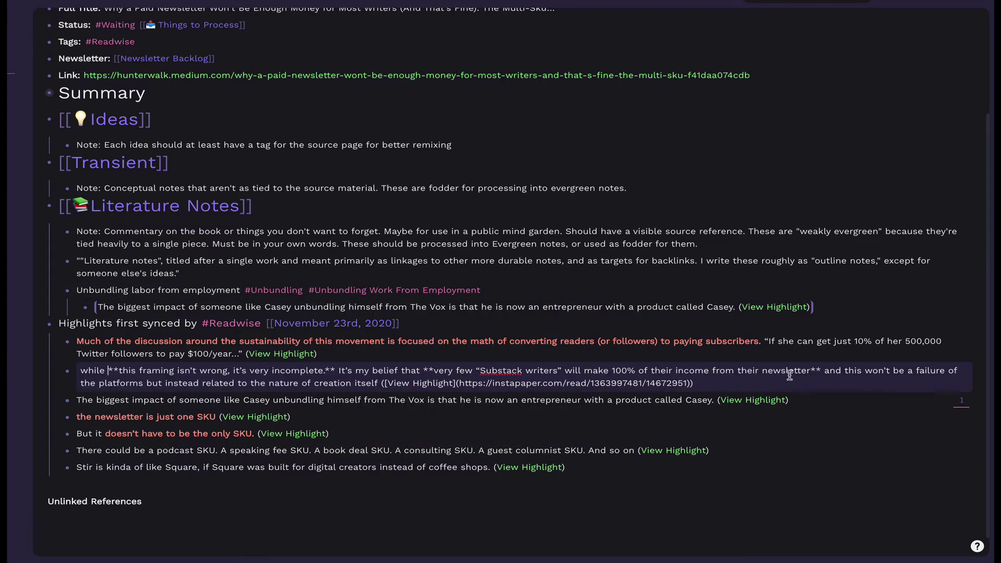
left_click(821, 368, "shift")
key("ctrl+h")
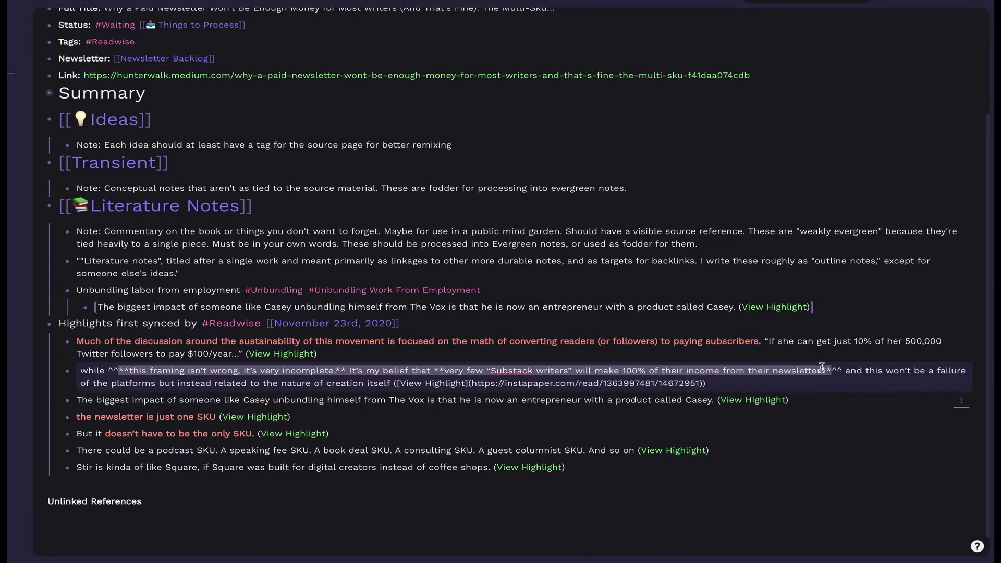
left_click(409, 401)
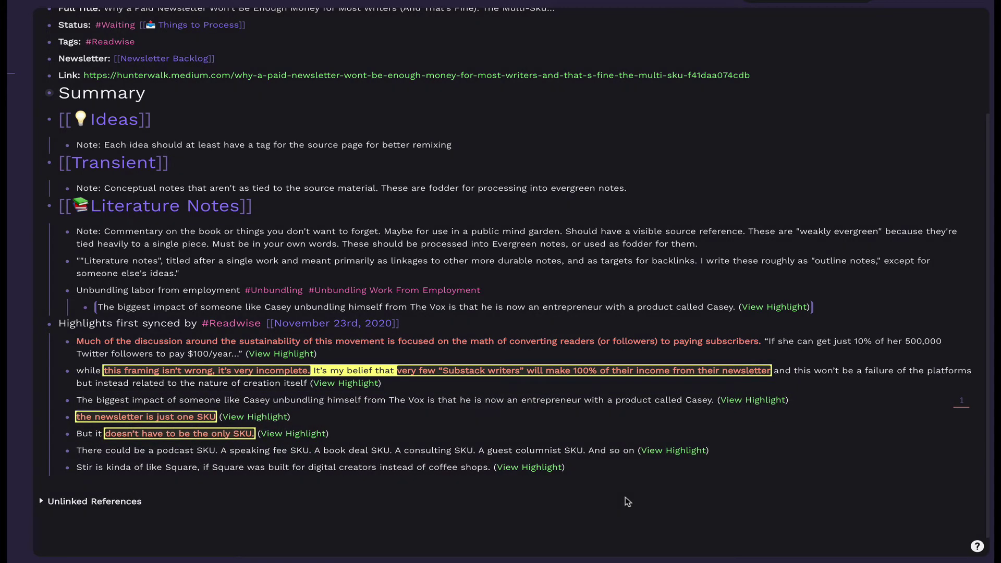
left_click(480, 146)
Step: Under the Ideas note, add 'Article idea: Who's who of unbundlers #Waiting #Unbundling Work From Employment'
key("Return")
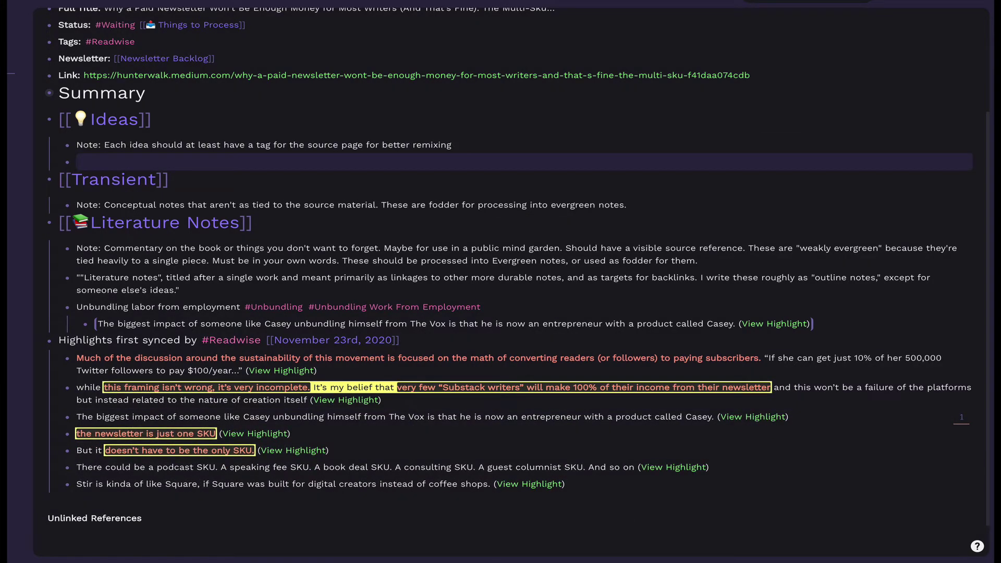
type("This is an idea for a new article #Waiting")
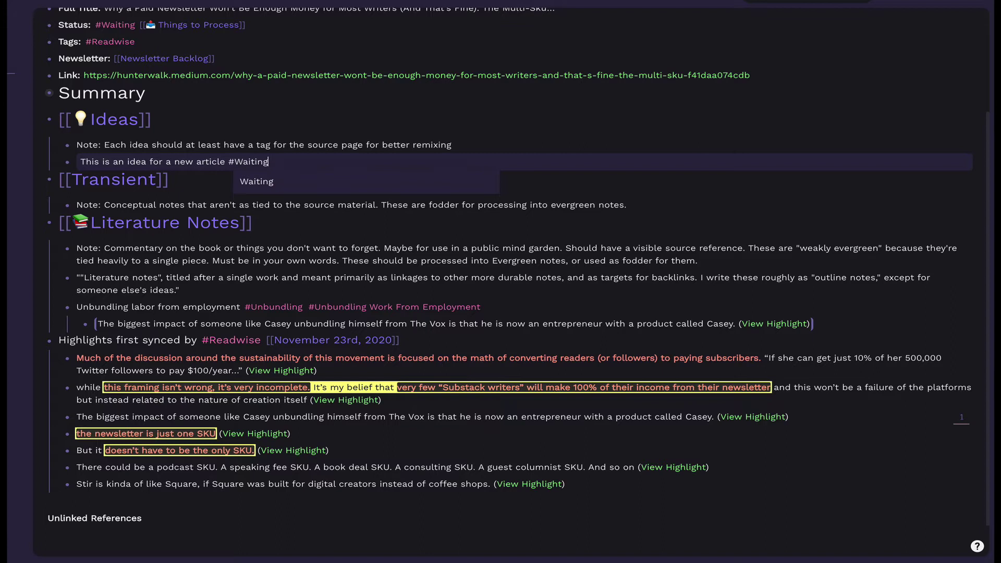
left_click(606, 181)
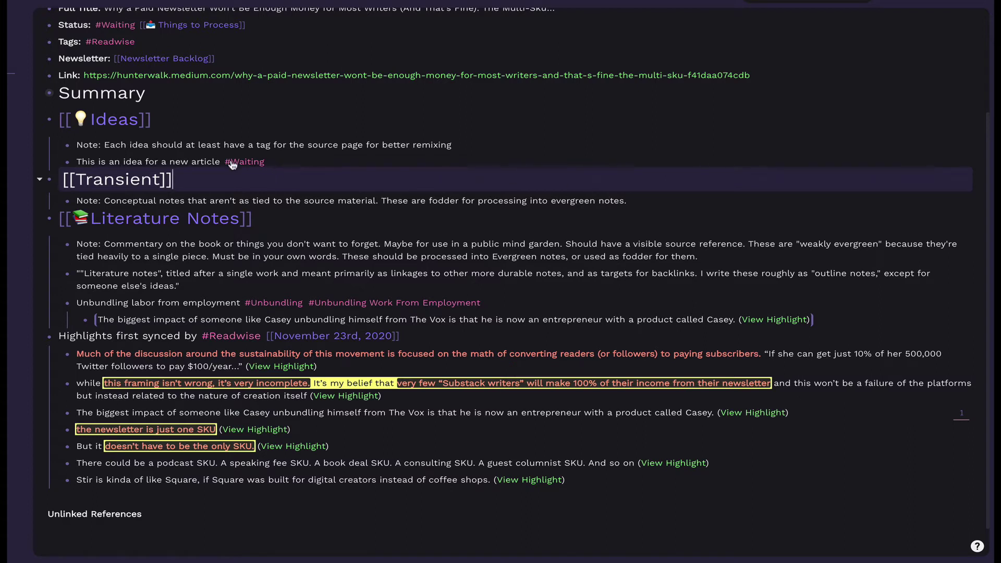
left_click_drag(223, 164, 79, 164)
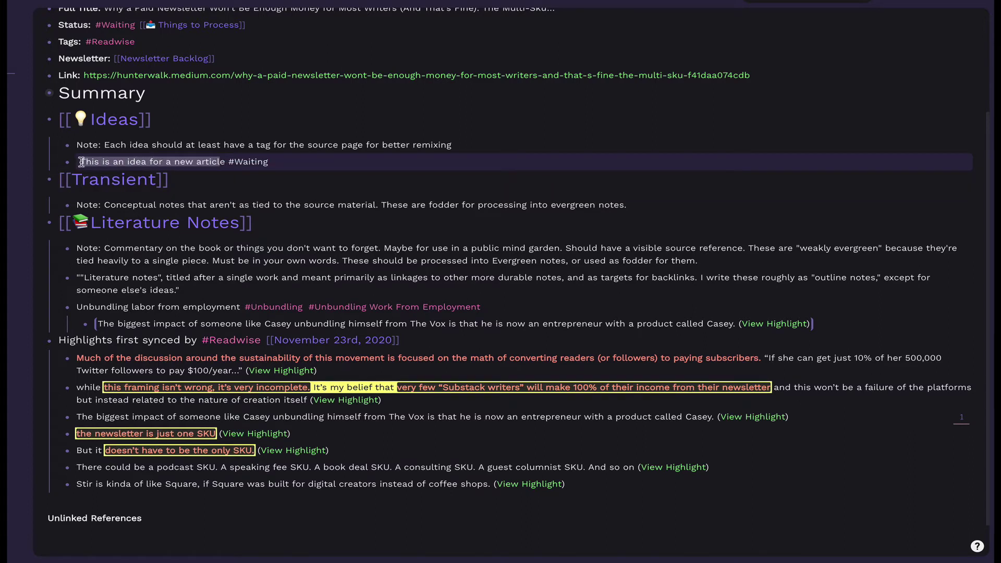
type("Article")
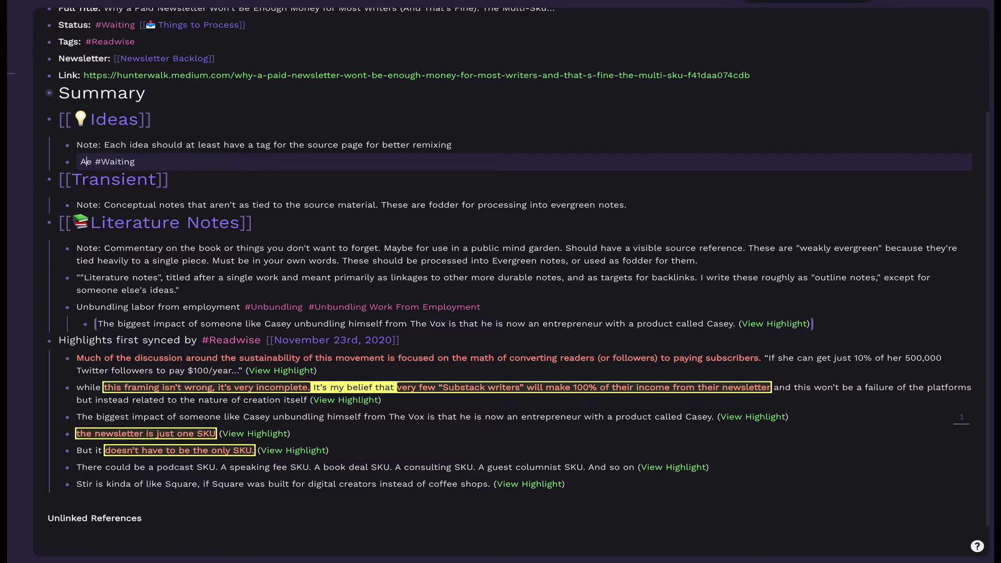
type(" ide")
key("BackSpace")
type("dea: Who's who of u")
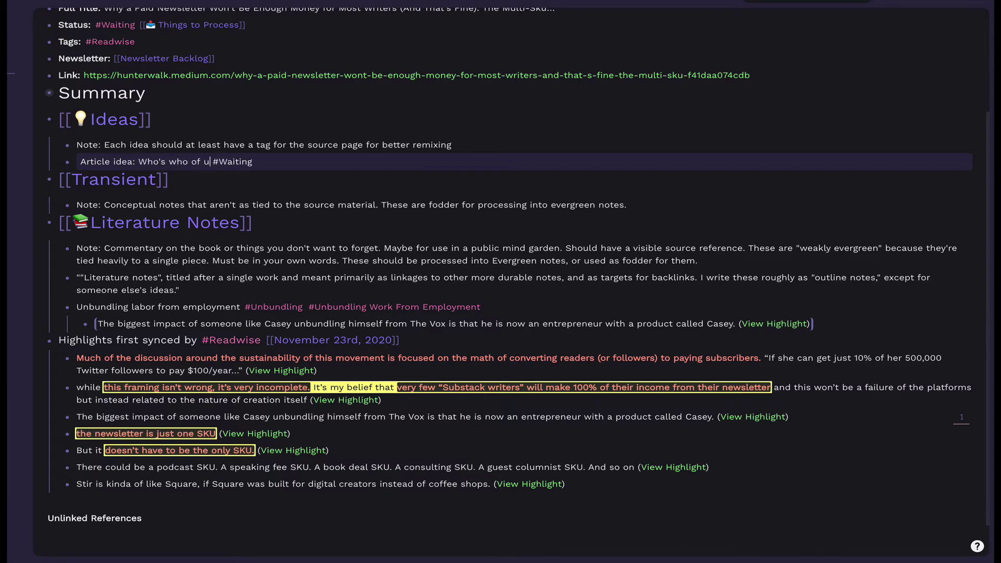
type("nbundlers #Waiting #U")
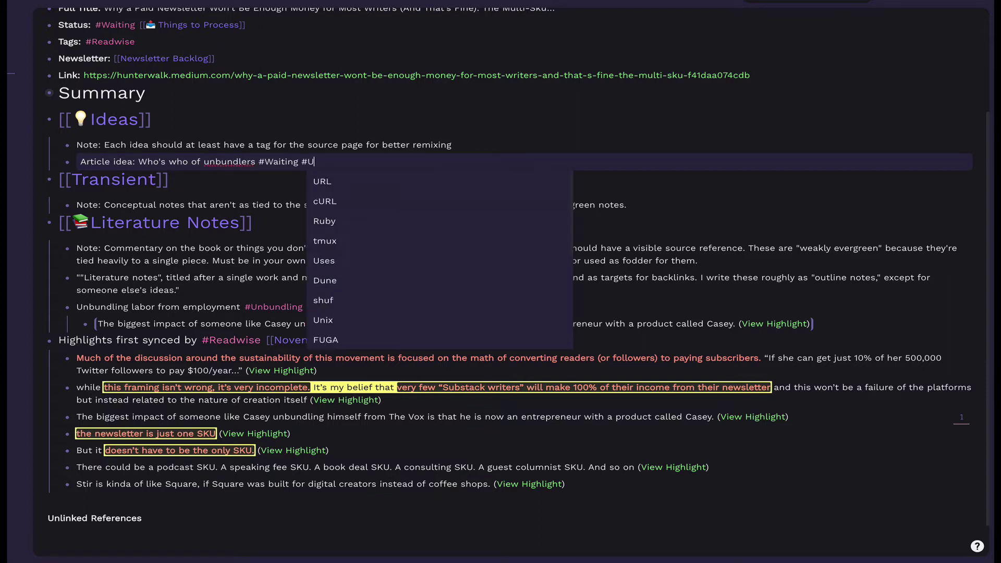
type("nbund")
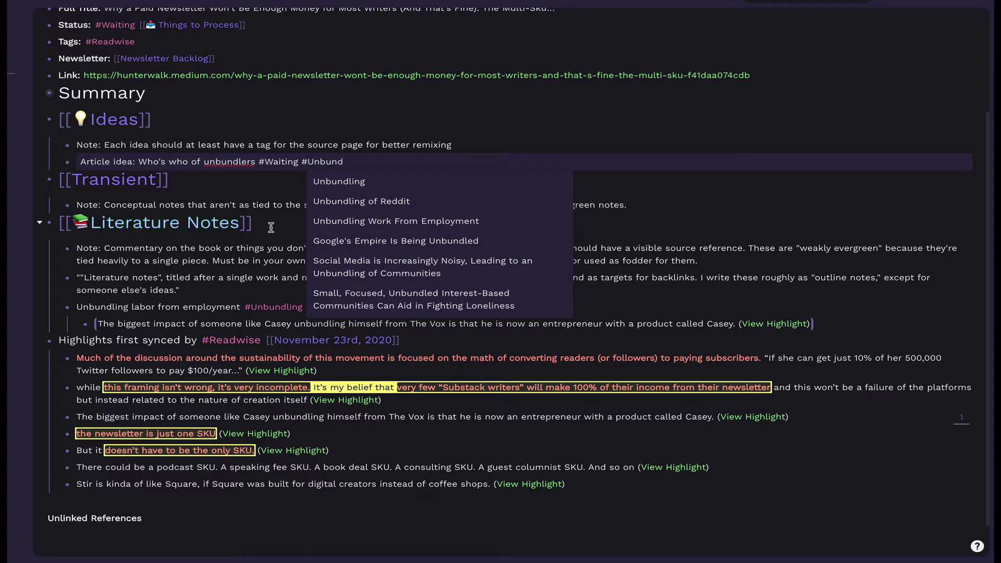
left_click(343, 221)
left_click(825, 327)
Step: Add an outdented note 'As more people unbundle their labor…' concluding creators become multi-SKU creators
key("Return")
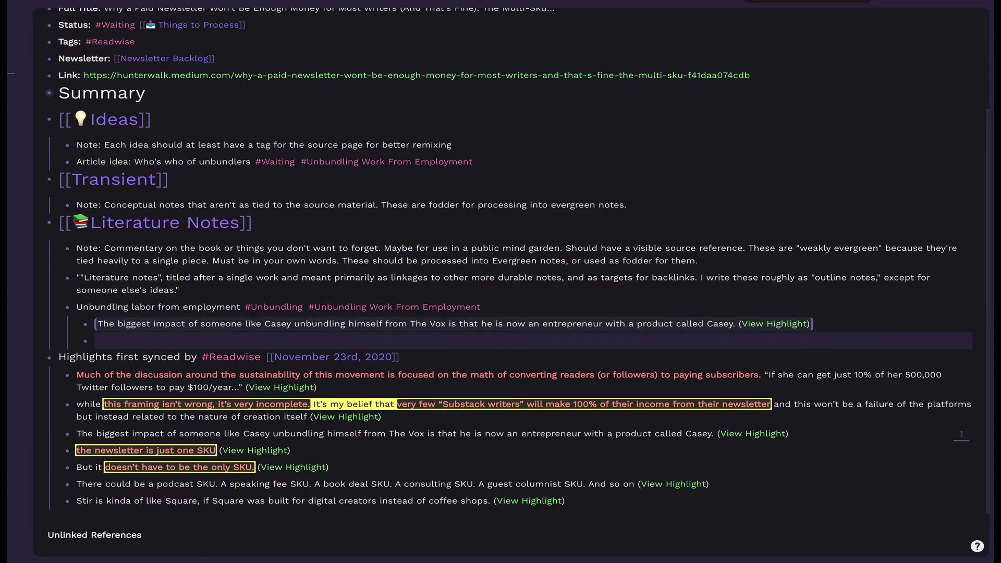
key("shift+Tab")
type("As more peop")
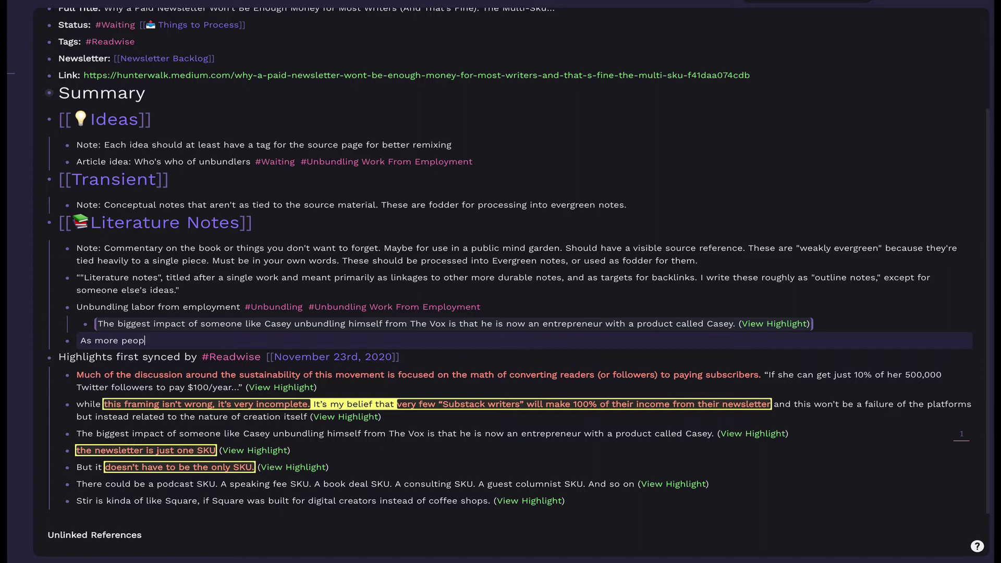
type("le unbundle their labor fr")
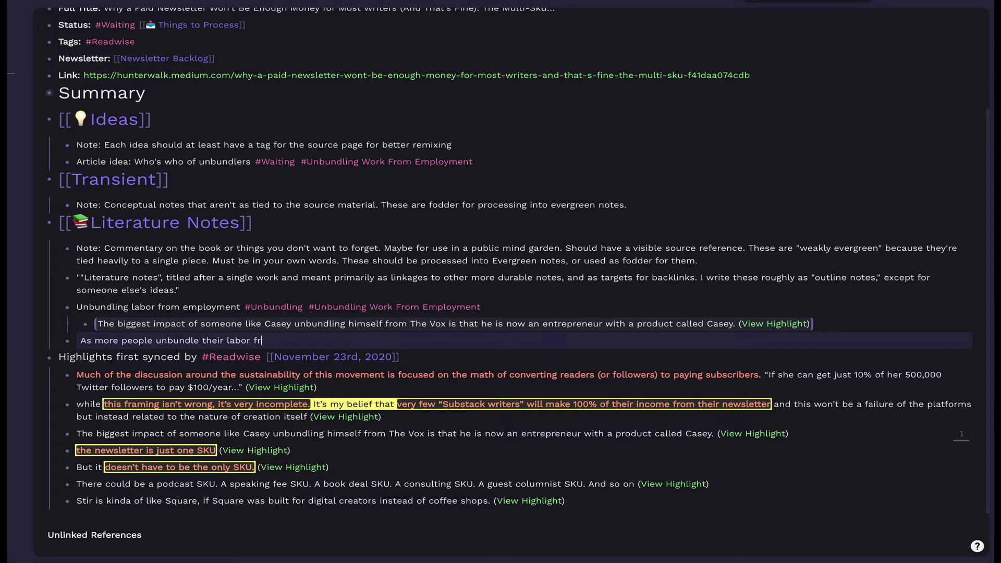
type("om traditional employm")
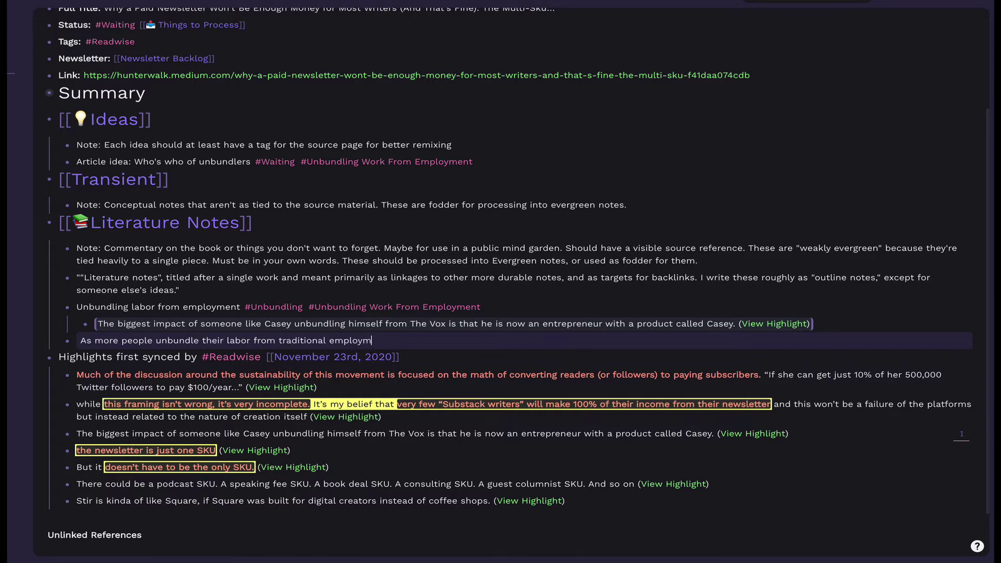
type("ent and become independent creators, very few wi")
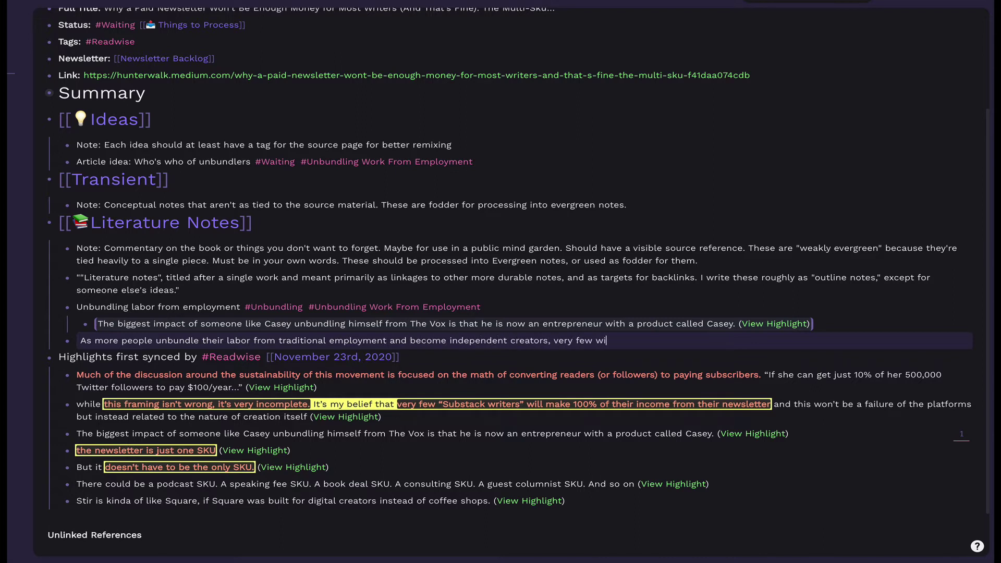
type("ll make all of their income from a single re")
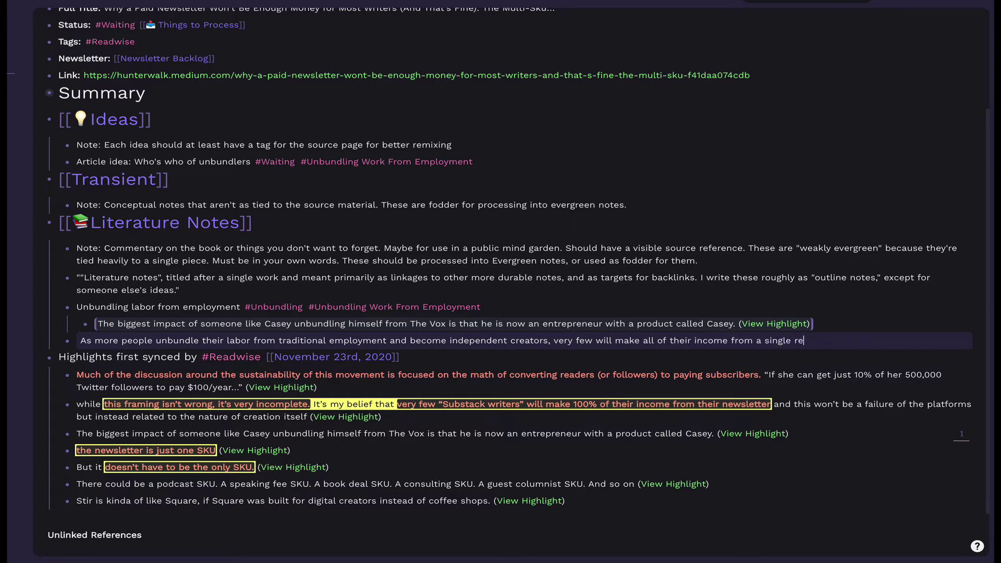
type("venue stream (i.e.")
type(" newsletter")
type(". Instea")
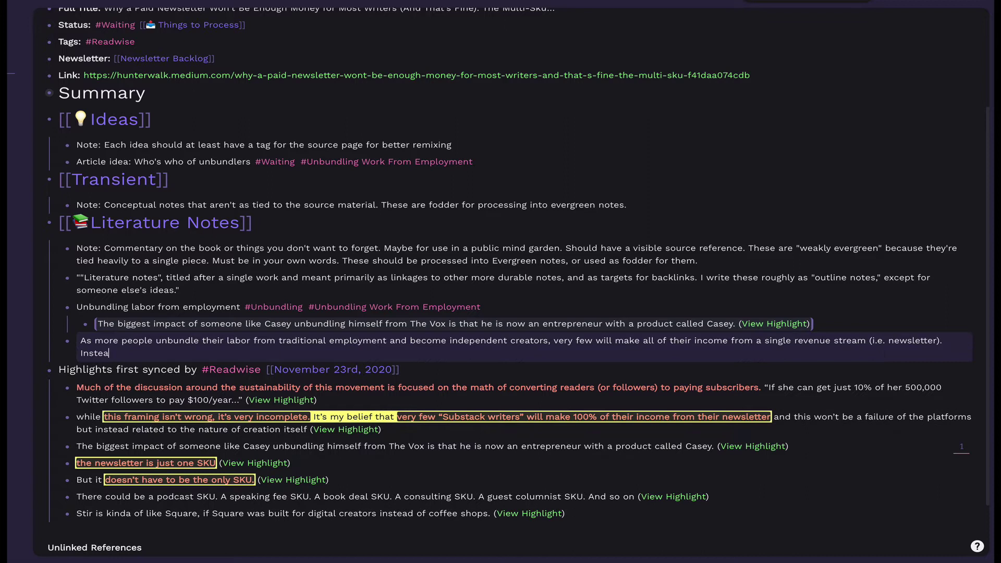
type("d, theey will become \"multi-SKU creators")
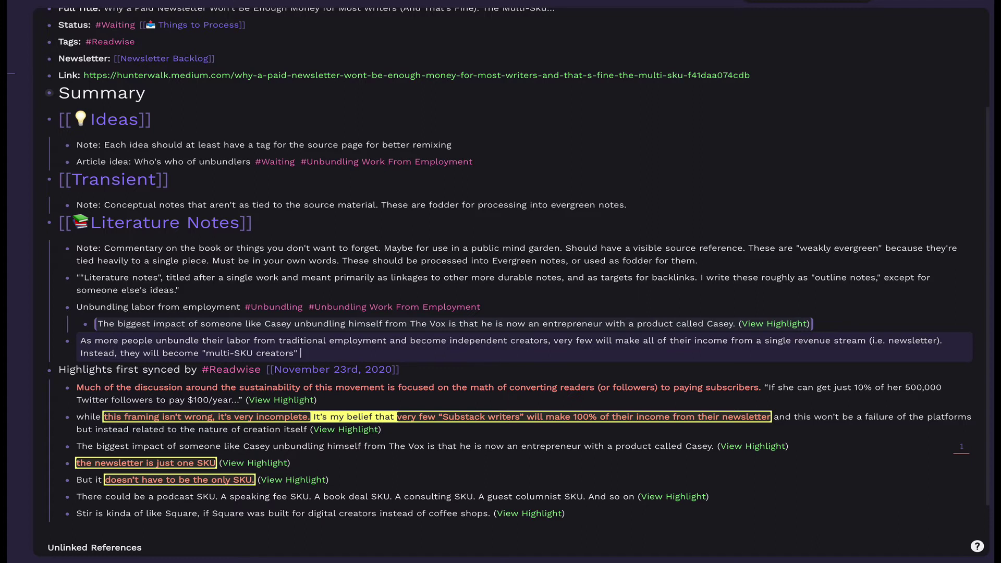
type("\" that derive their income from multiple")
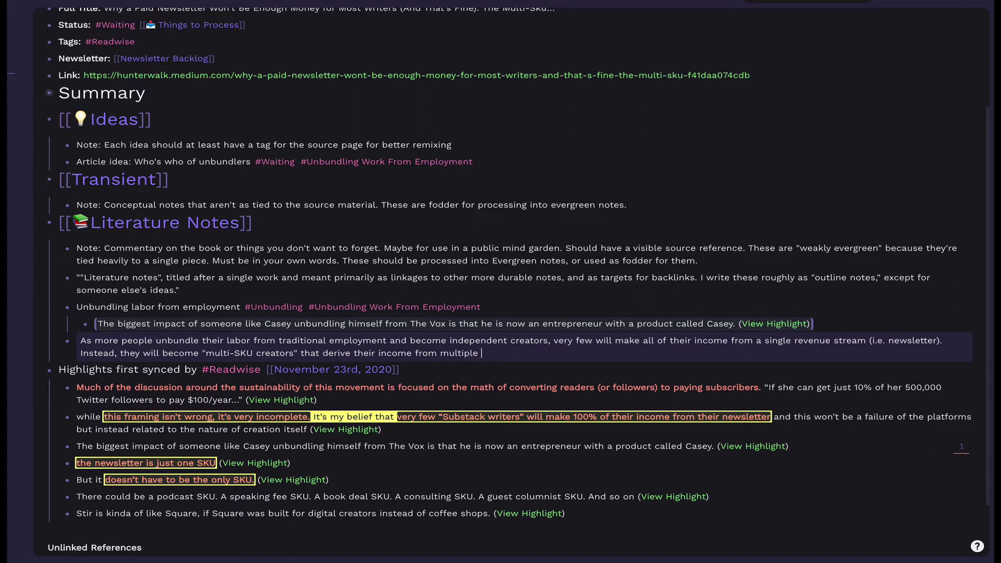
type(" revenue streams across multiple platforms.")
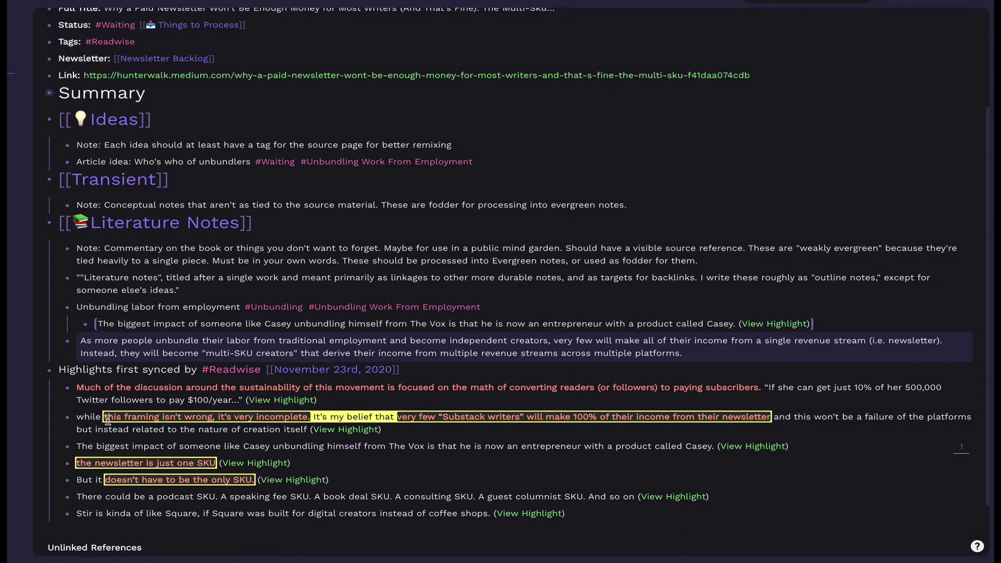
Step: Nest a reference to the 'while this framing' highlight under the multi-SKU note
right_click(67, 421)
key("Escape")
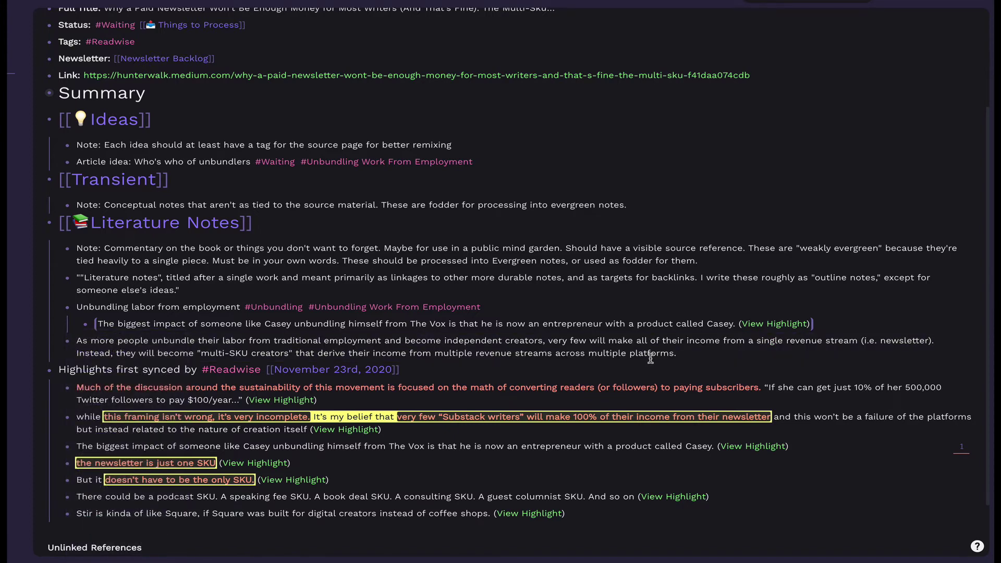
left_click(698, 354)
key("Return")
key("Tab")
type("((8rxEZTmBj))")
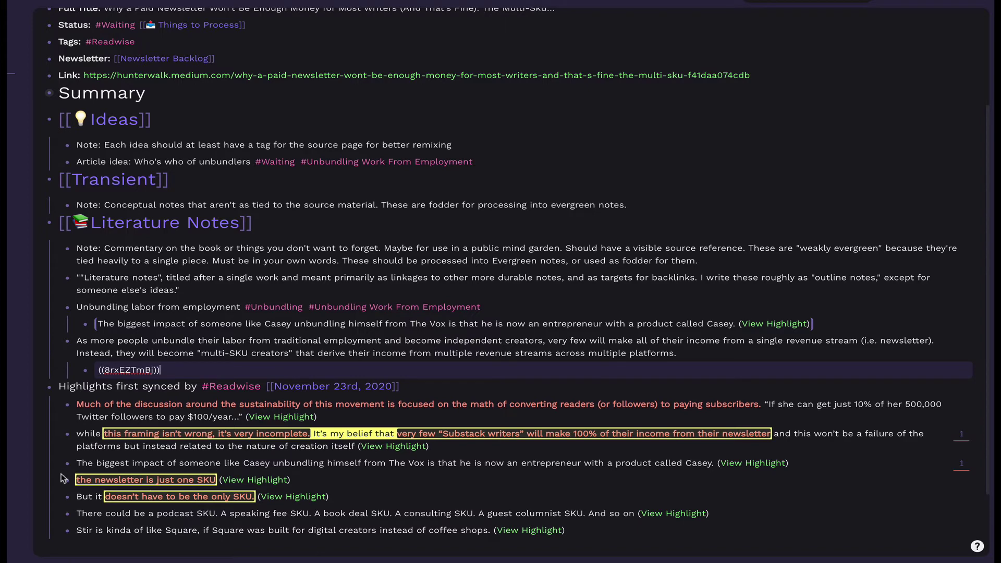
Step: Add references to the three highlights from the newsletter line through the podcast-SKU passage
left_click_drag(71, 484, 184, 524)
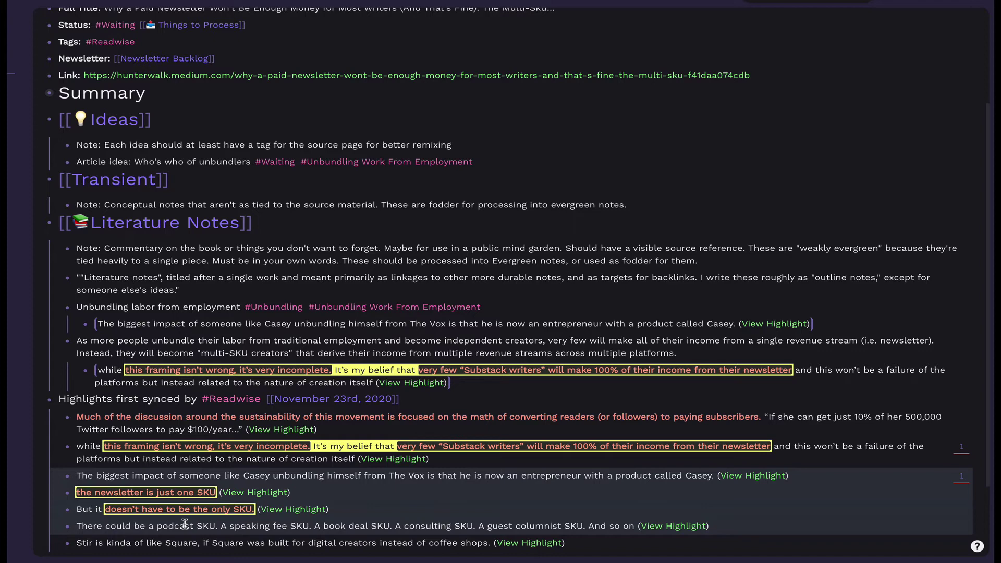
left_click(555, 475)
left_click(728, 535)
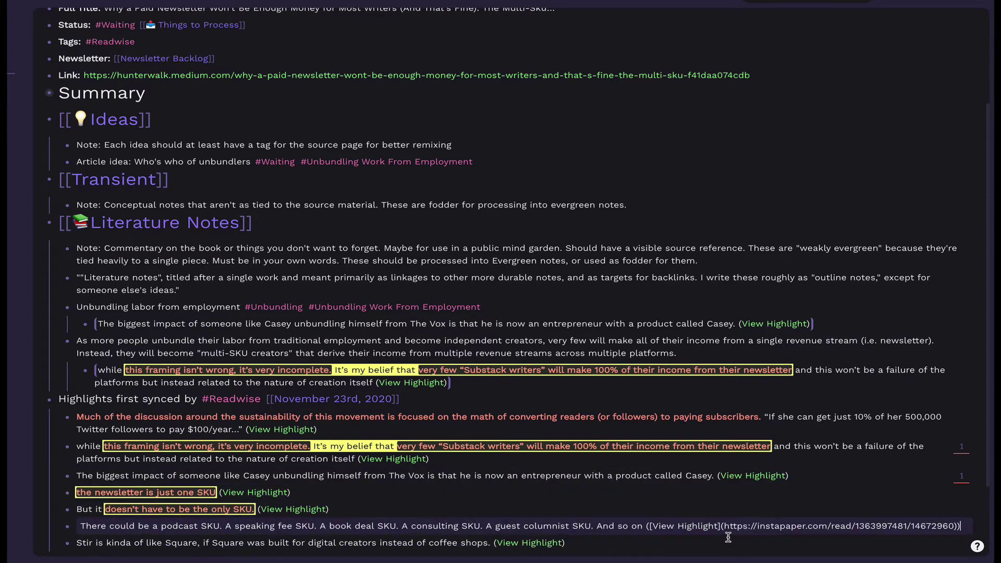
left_click(61, 498, "shift")
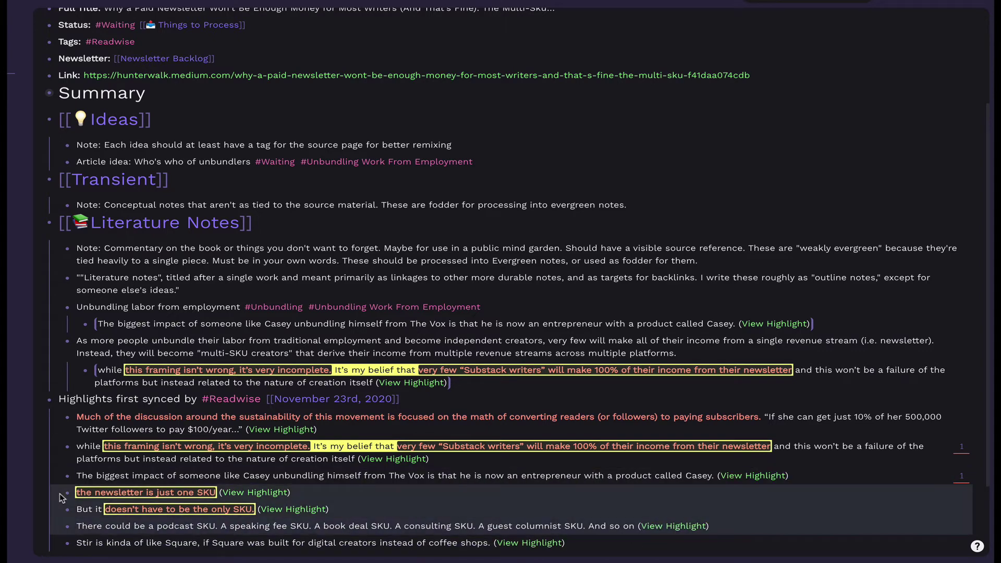
left_click(488, 378)
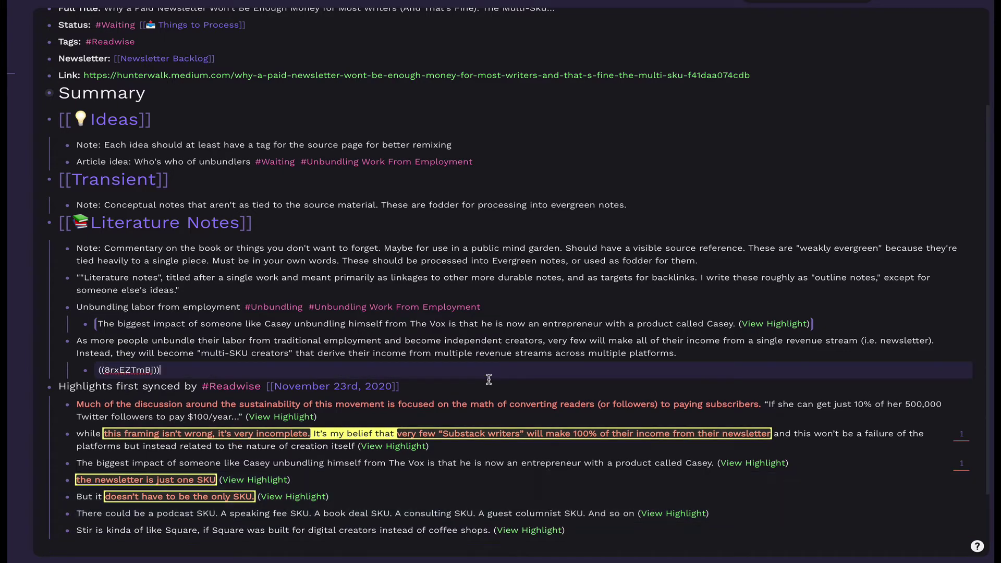
key("Return")
key("ctrl+v")
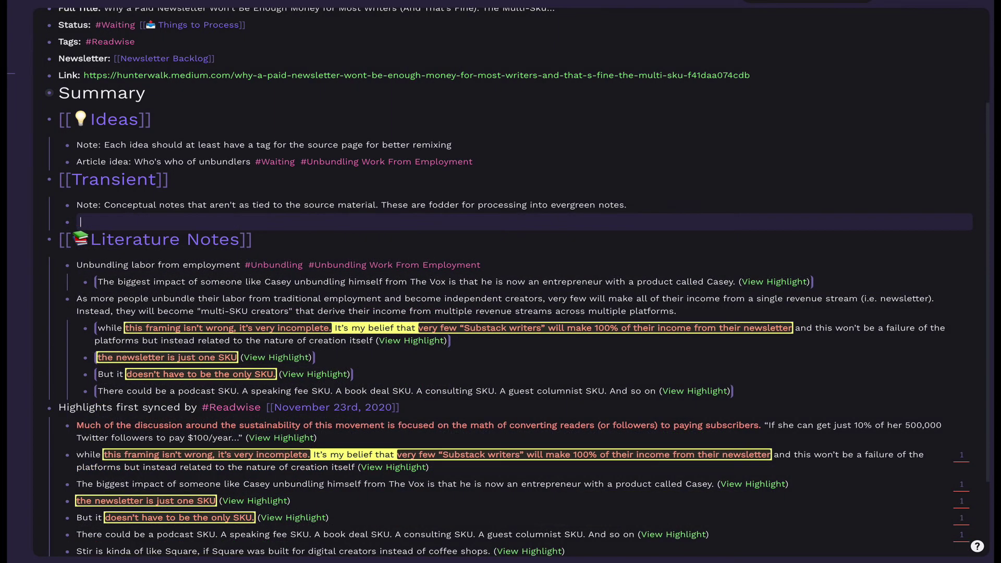
Step: Write '[[Unbundling Work From Employment]] will force independent creators to generate income from multiple streams.'
type("[[unbund")
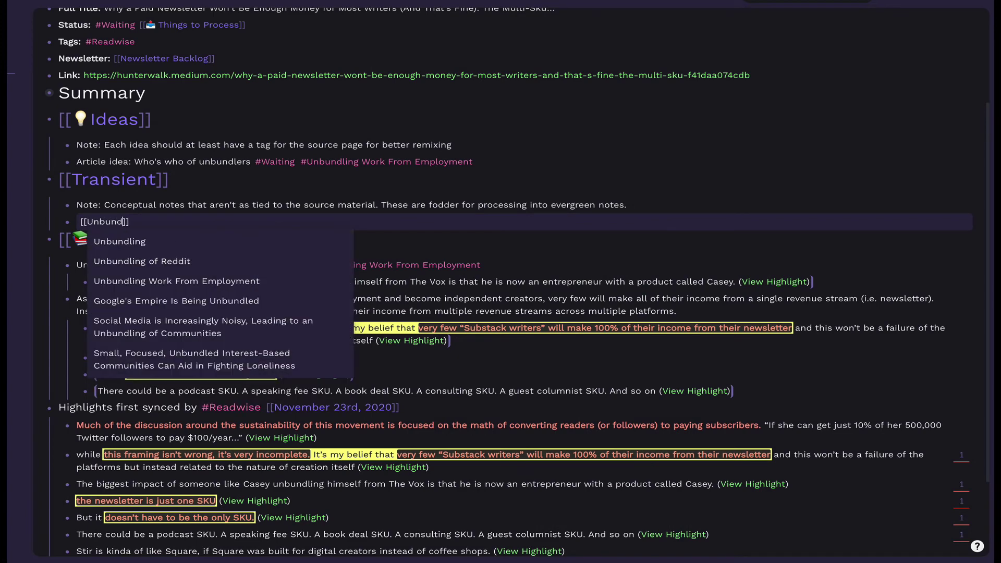
key("Down")
key("Down")
key("Return")
type("will more tha")
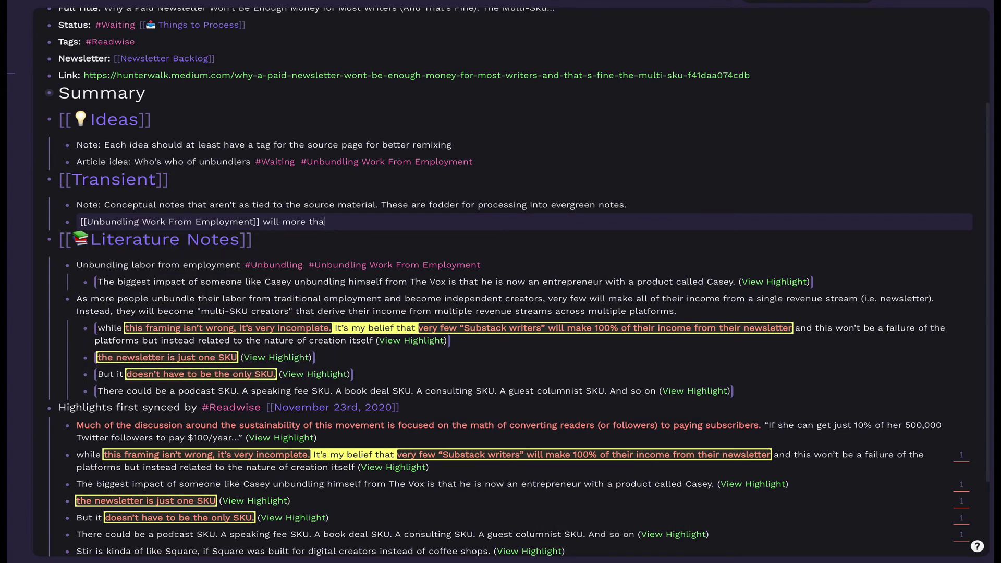
type("n likely necessitate idnpendent creat")
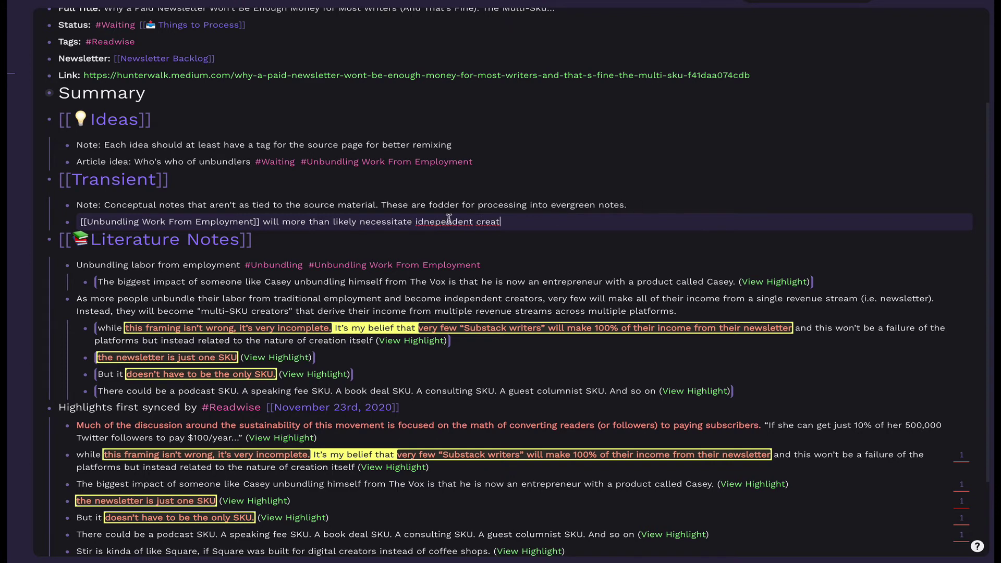
left_click(436, 222)
key("BackSpace")
key("BackSpace")
type("nde")
type("ors")
double_click(384, 221)
type("force independent creators")
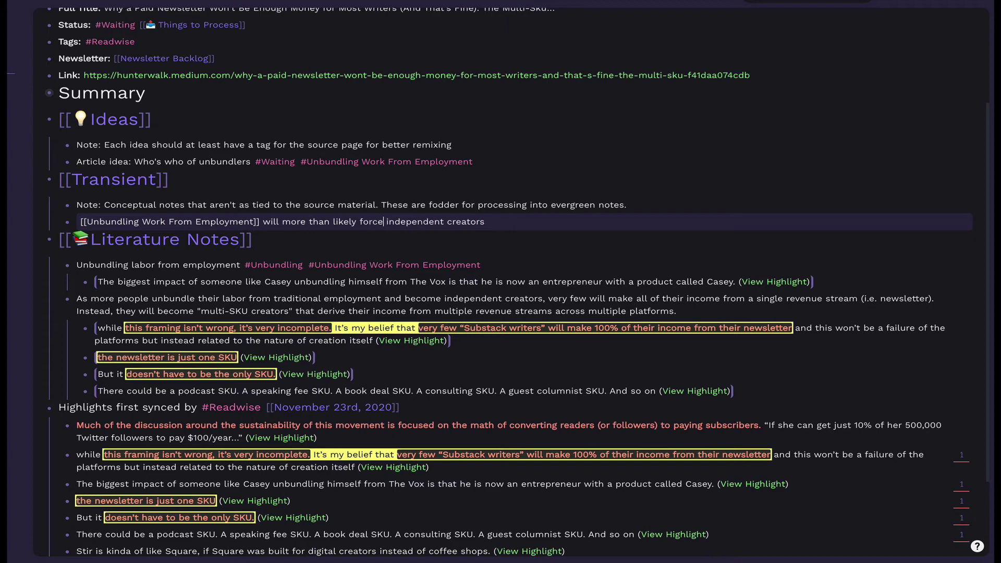
type(" to generate income from multiple reven")
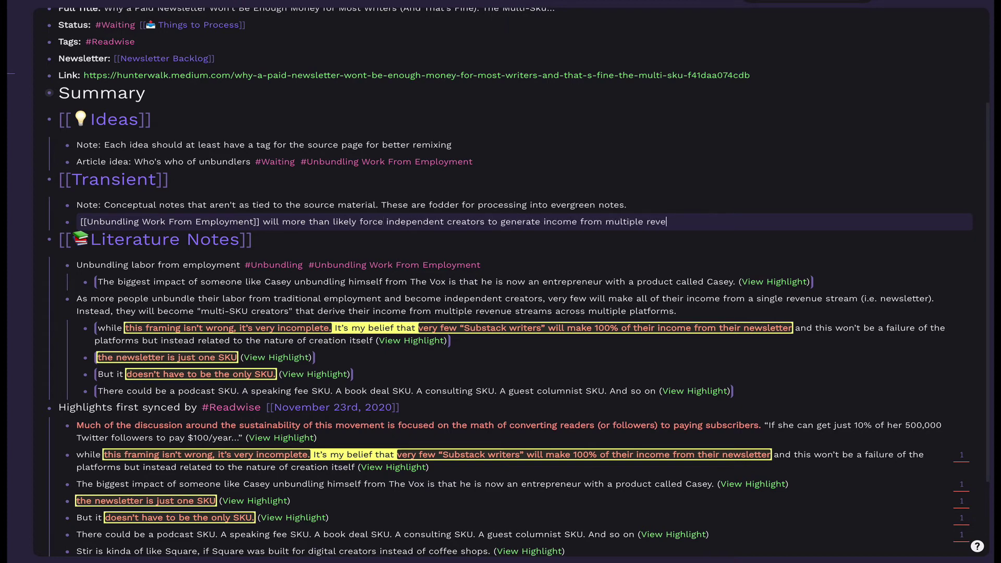
key("BackSpace")
key("BackSpace")
key("BackSpace")
key("BackSpace")
type("streams.")
Step: Append that very few can replace all income from a single stream like a newsletter
left_click(97, 305)
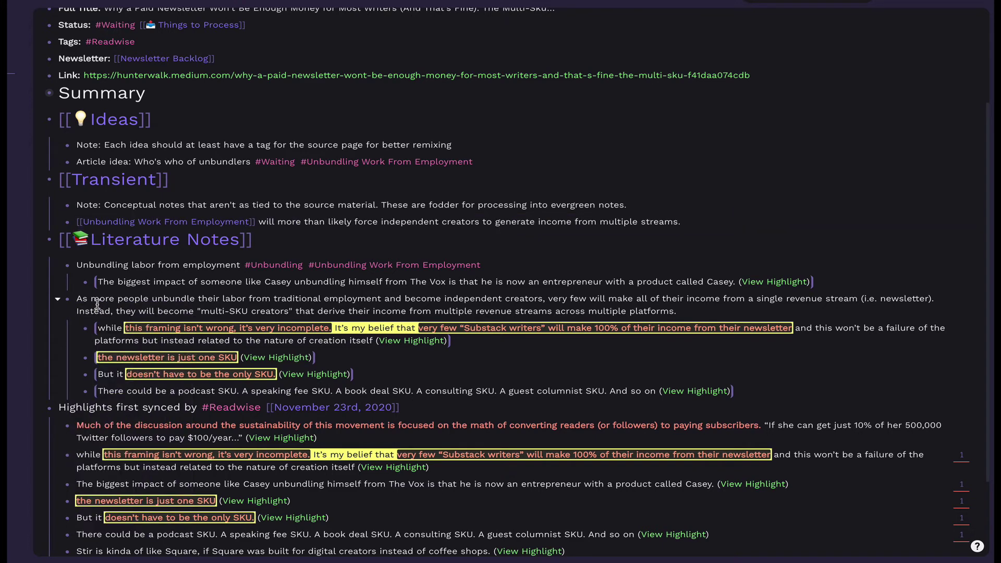
left_click(677, 221)
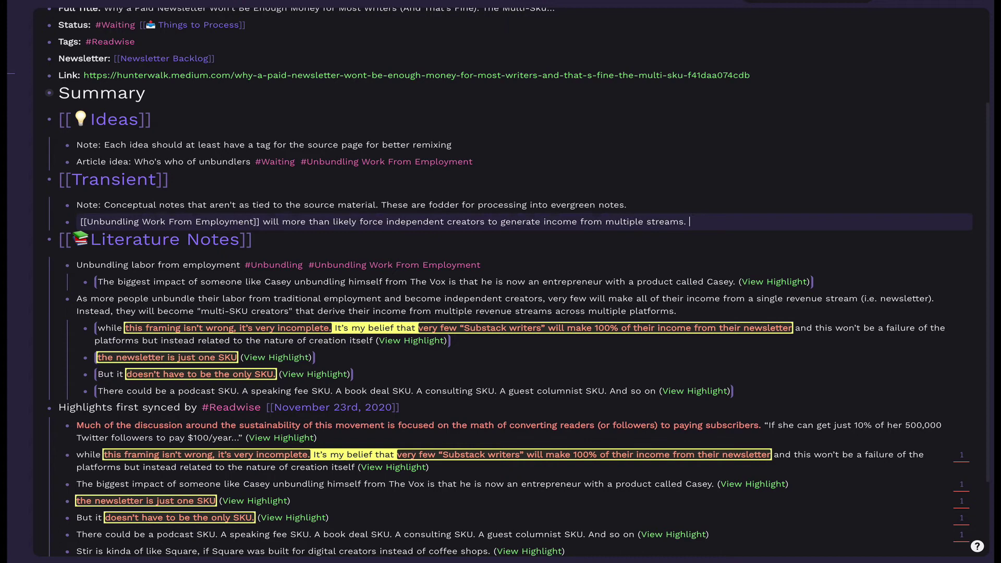
type("Very few will be able to replace all of")
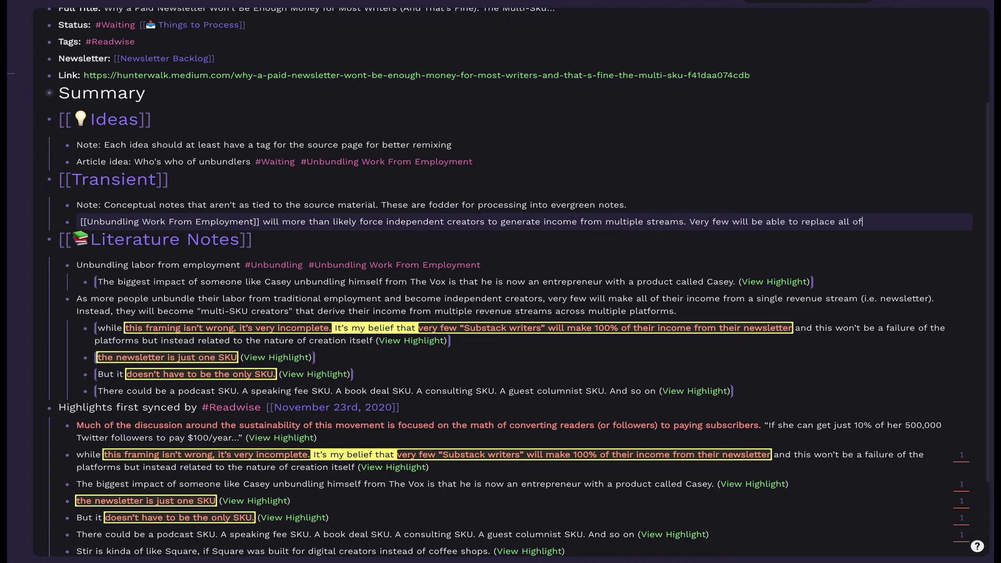
type(" their income from a single steam like a newsletter.")
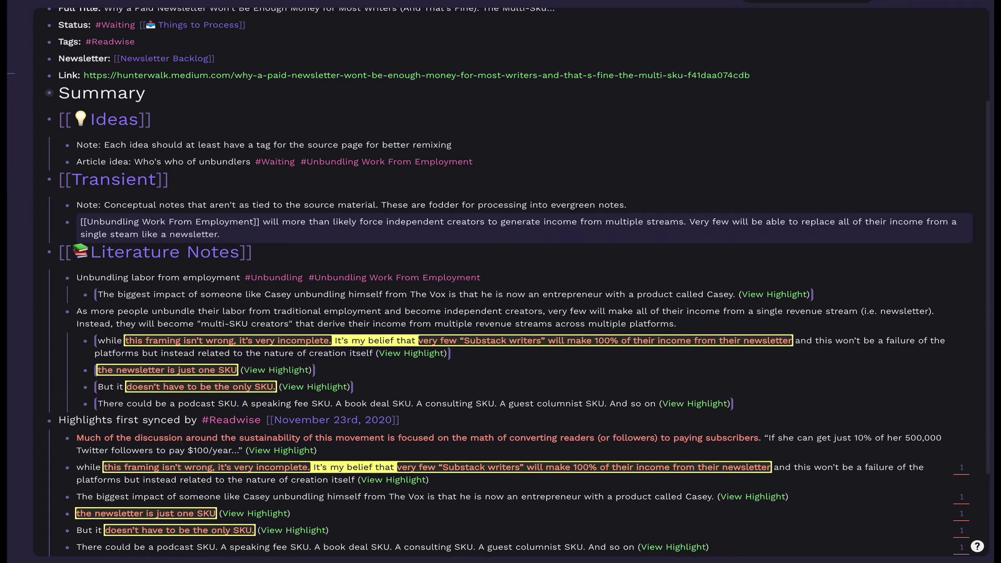
key("Tab")
key("Return")
key("shift+Tab")
key("Up")
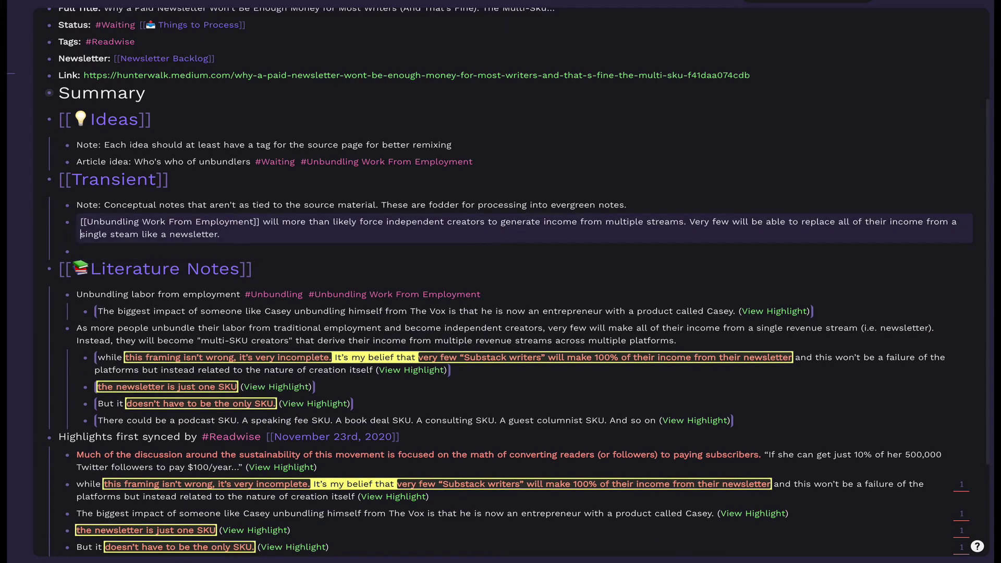
key("shift+Tab")
key("Down")
key("Tab")
Step: Nest a (( )) reference to the 'As more people' note and tag the transient note #Waiting
type("((unbundl")
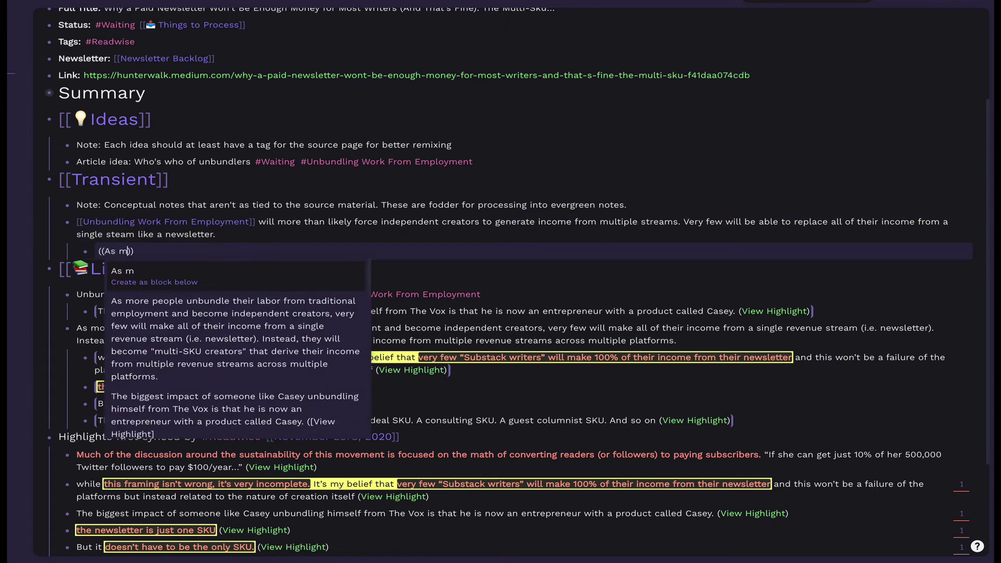
key("Return")
key("Up")
type("#Waiting")
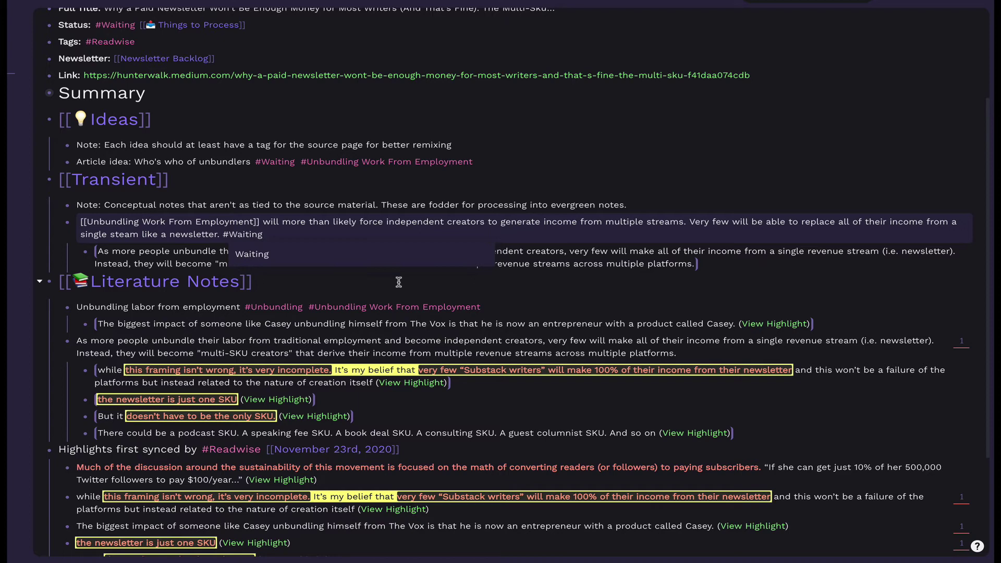
left_click(390, 255)
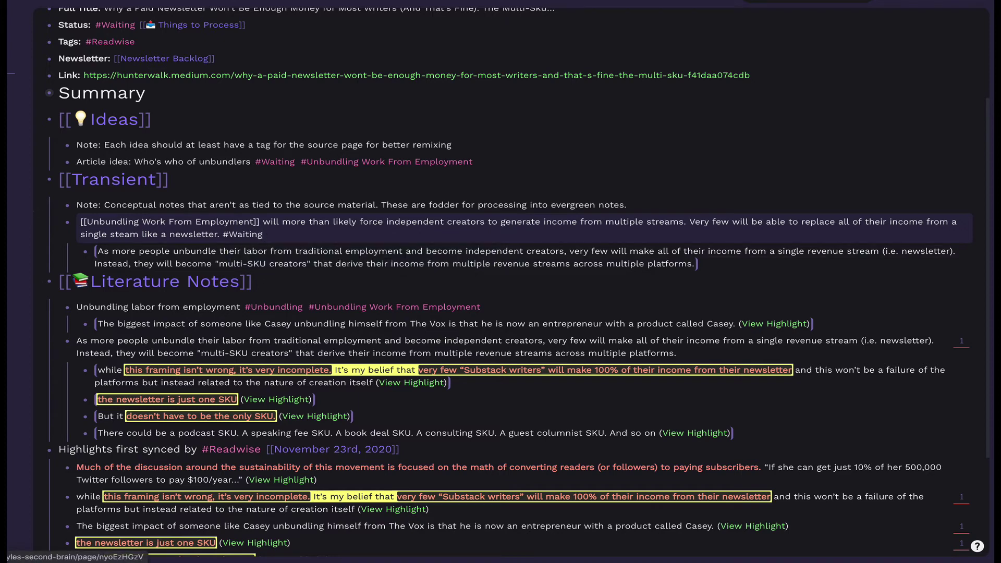
Step: Change the article's Status from Waiting to #Processed and remove the leftover Things to Process link
scroll(501, 282, "up", 3)
left_click(261, 162)
double_click(123, 162)
type("Proce")
type("ssed")
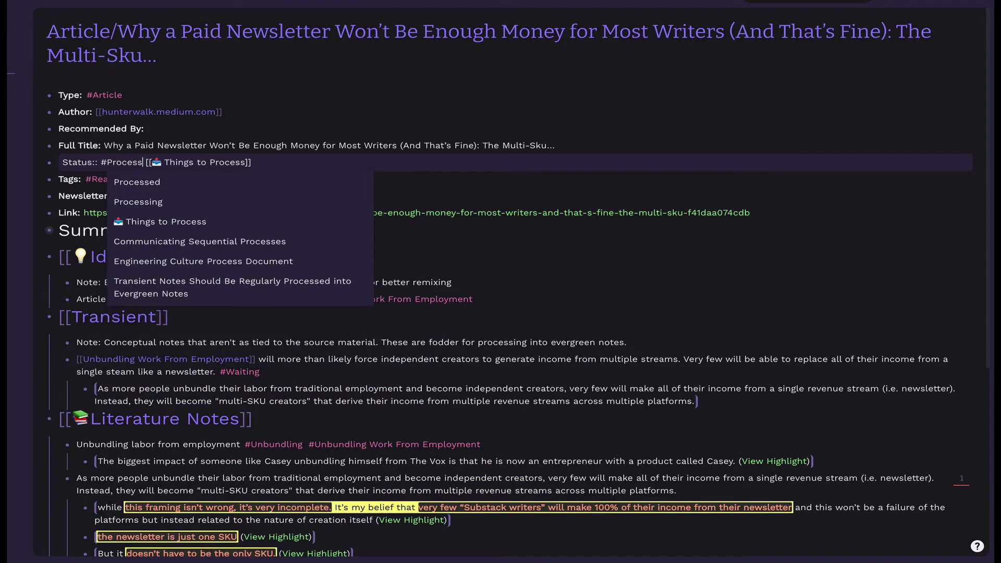
key("shift+End")
key("BackSpace")
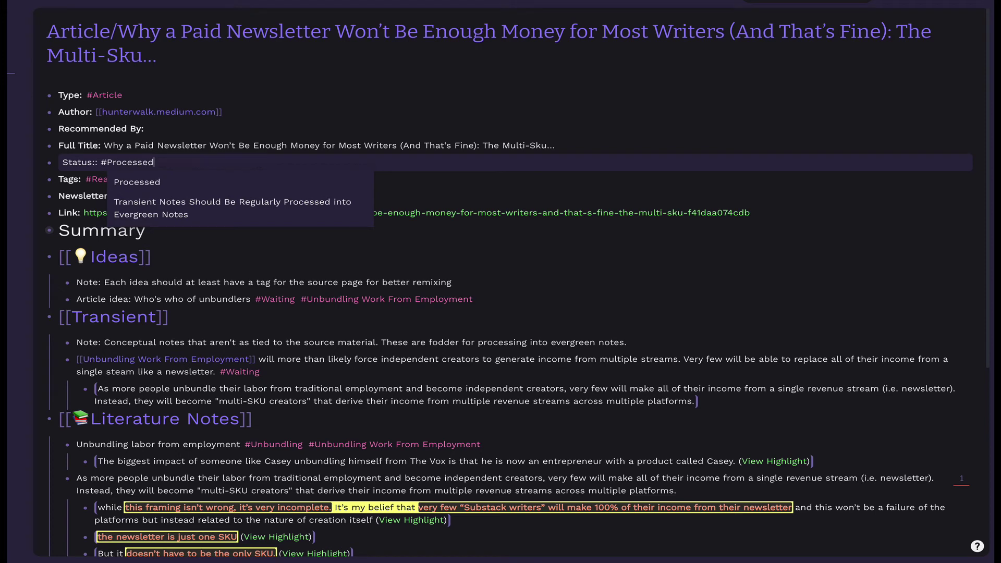
Step: Add tags #Unbundling, #[[Passion Economy]] and #[[Unbundling Work From Employment]] to the Tags line
left_click(401, 128)
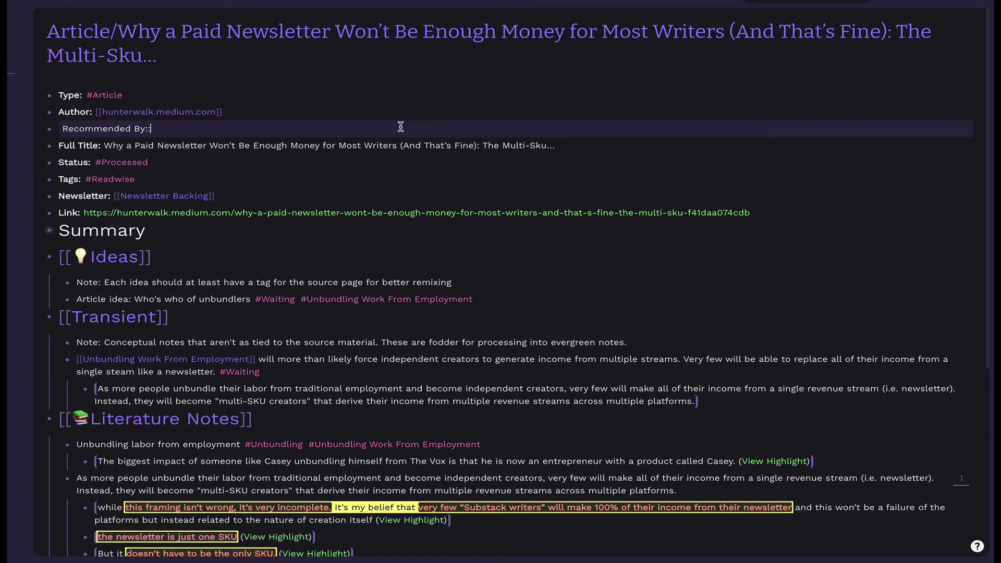
left_click(245, 176)
type("#Unbun")
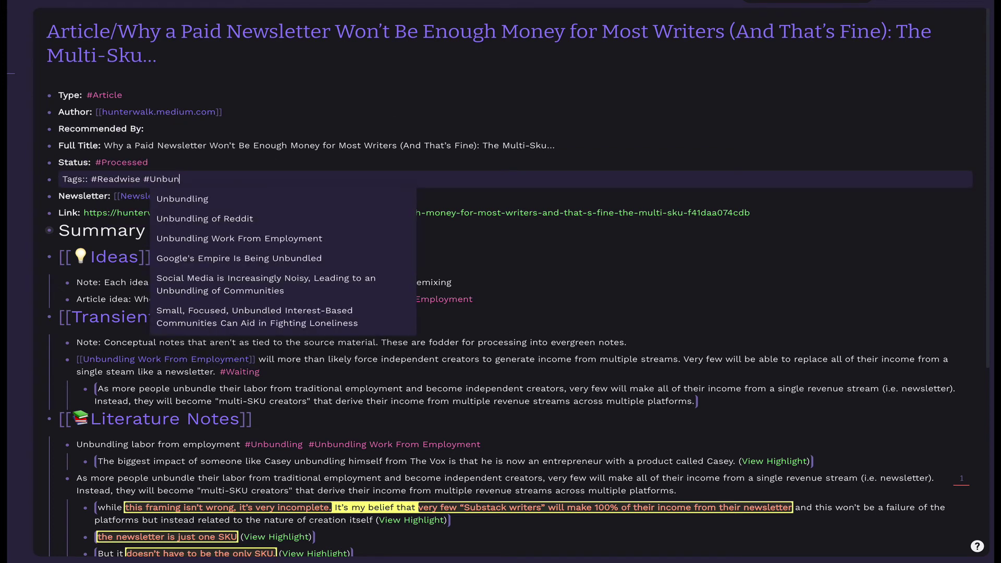
type("dling #Newsl")
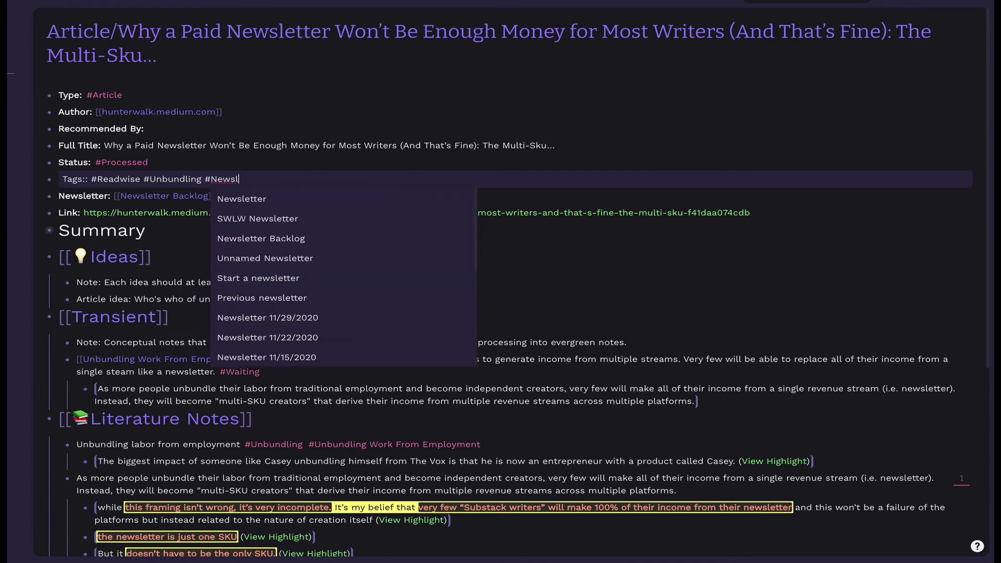
key("BackSpace")
key("BackSpace")
key("BackSpace")
key("BackSpace")
key("BackSpace")
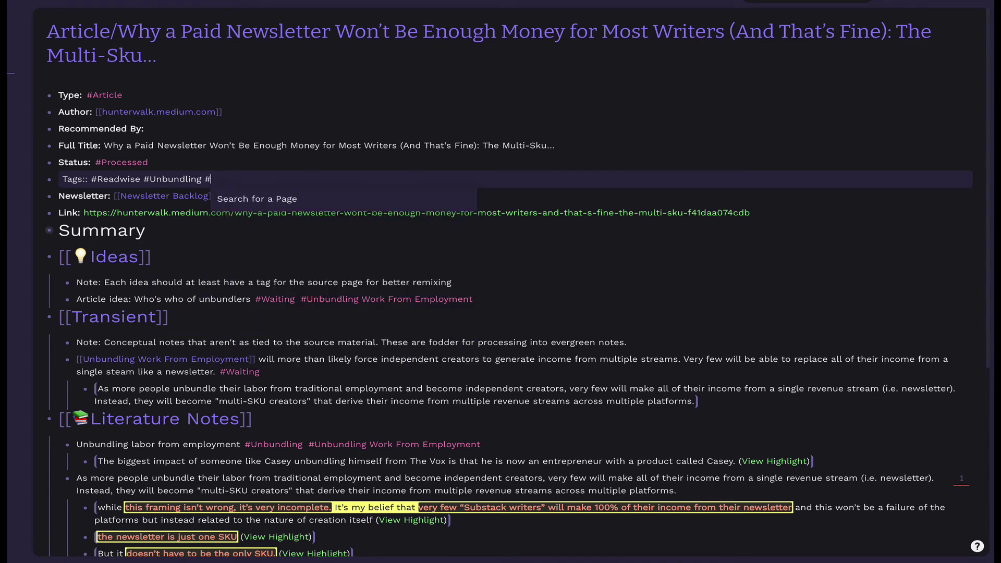
type("Passion")
key("Return")
type("#Unbundling W")
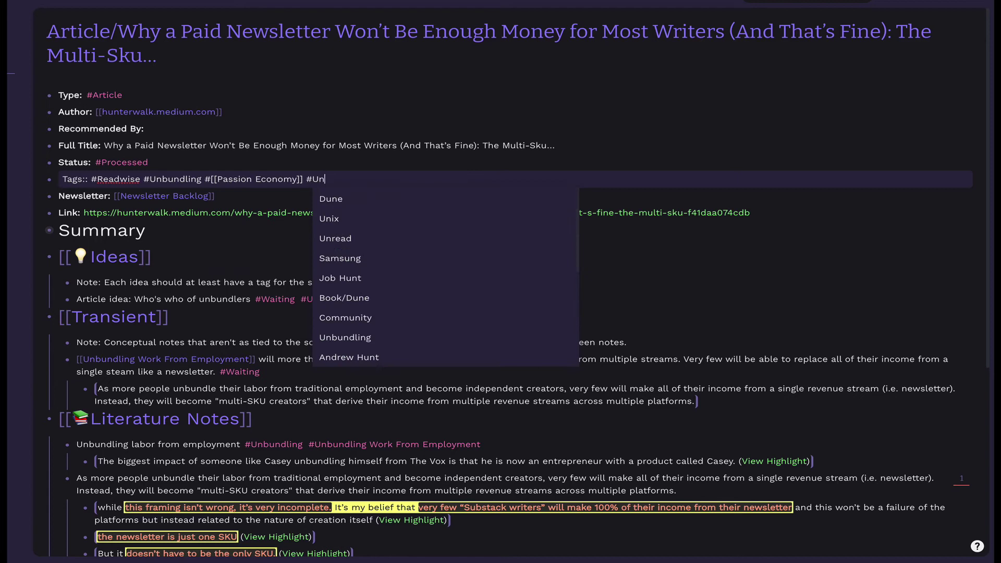
key("Return")
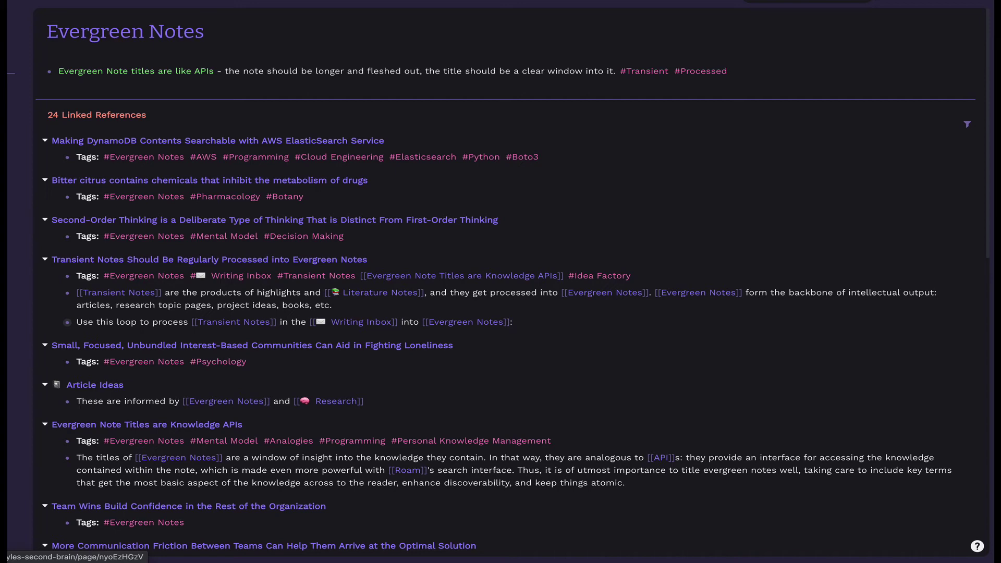
Step: Open the 'Evergreen Note Titles are Knowledge APIs' note from the Evergreen Notes page
left_click(218, 424)
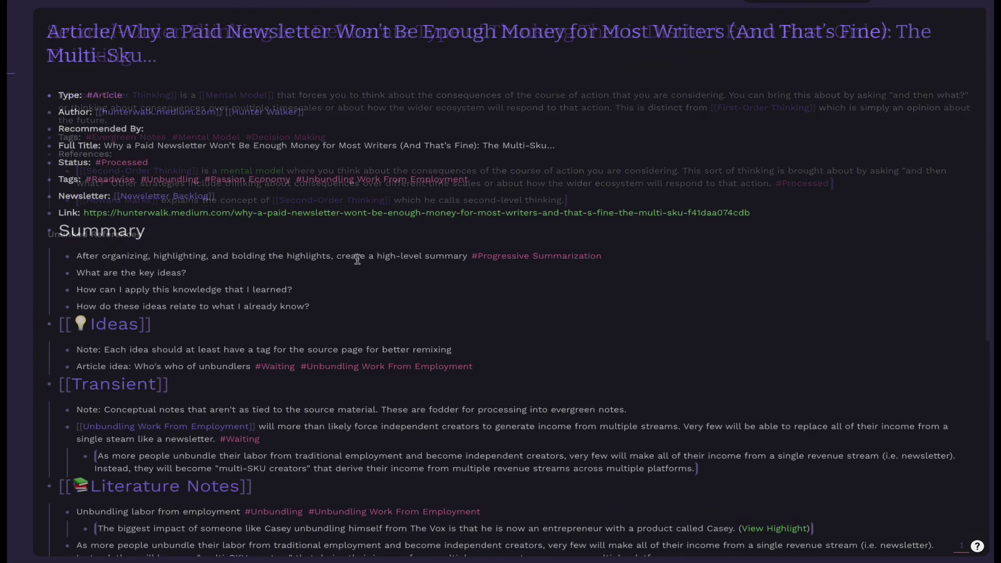
Step: Write a Summary bullet on creators needing multiple revenue streams (SKUs) and introducing Stir
left_click(651, 257)
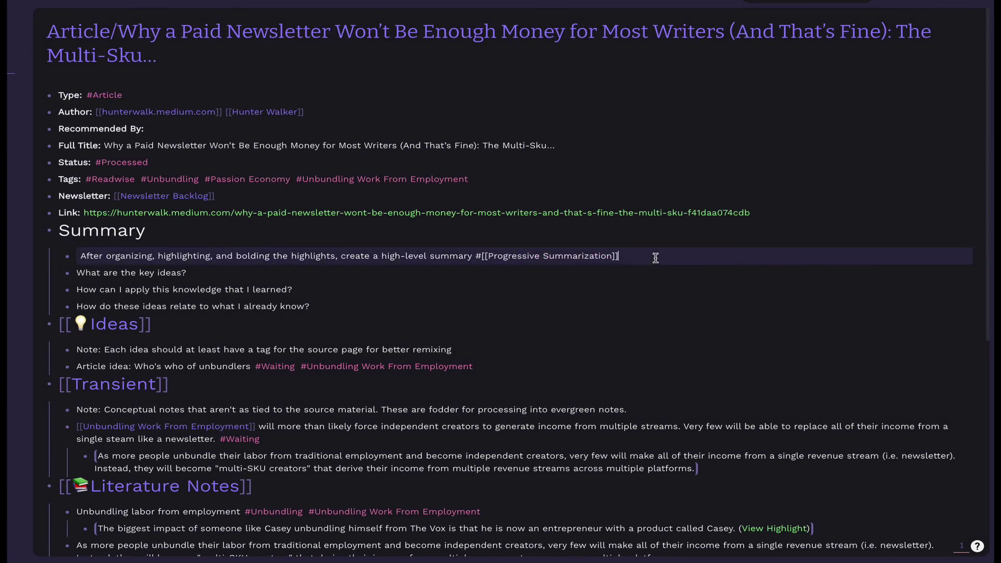
key("Return")
type("This article describes t")
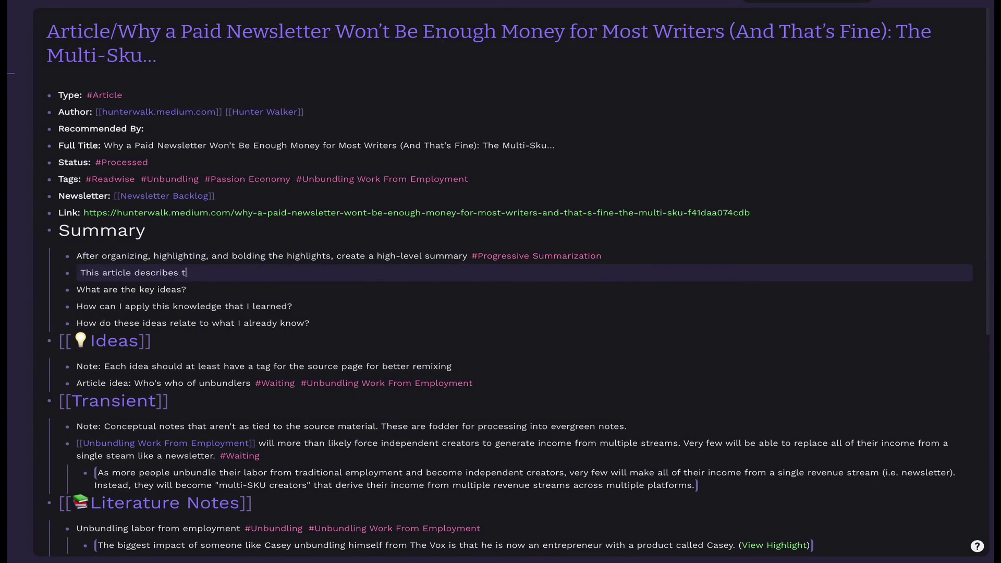
type("he necessity for independent creators to ")
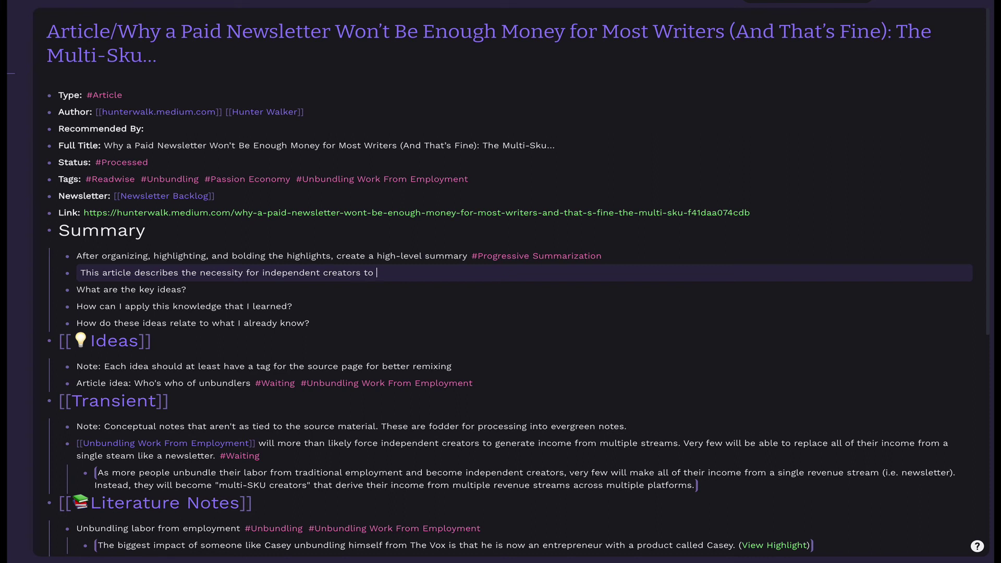
type("generate income from multiple revenue scre")
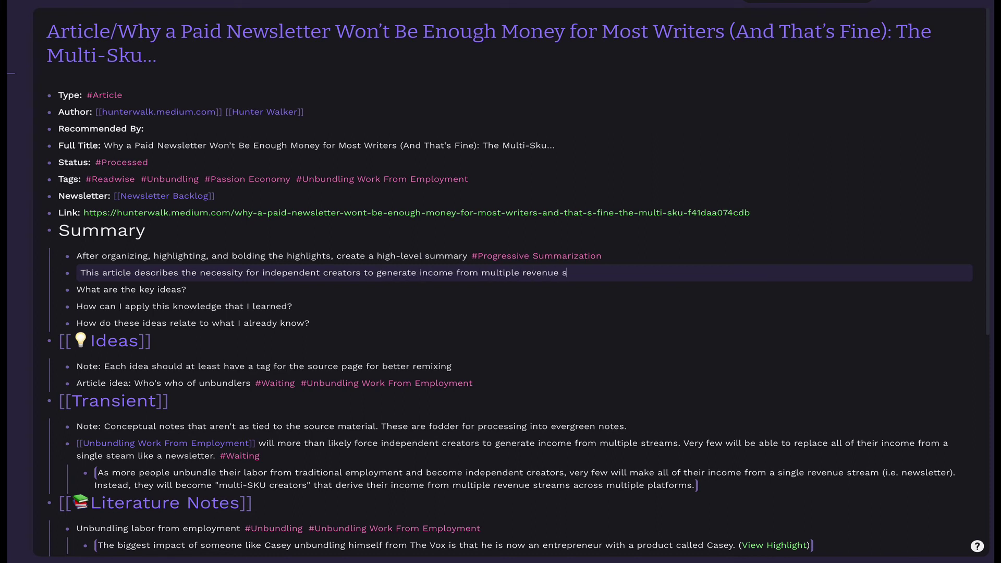
key("BackSpace")
key("BackSpace")
key("BackSpace")
type("treams (or SKUs) and introduces ")
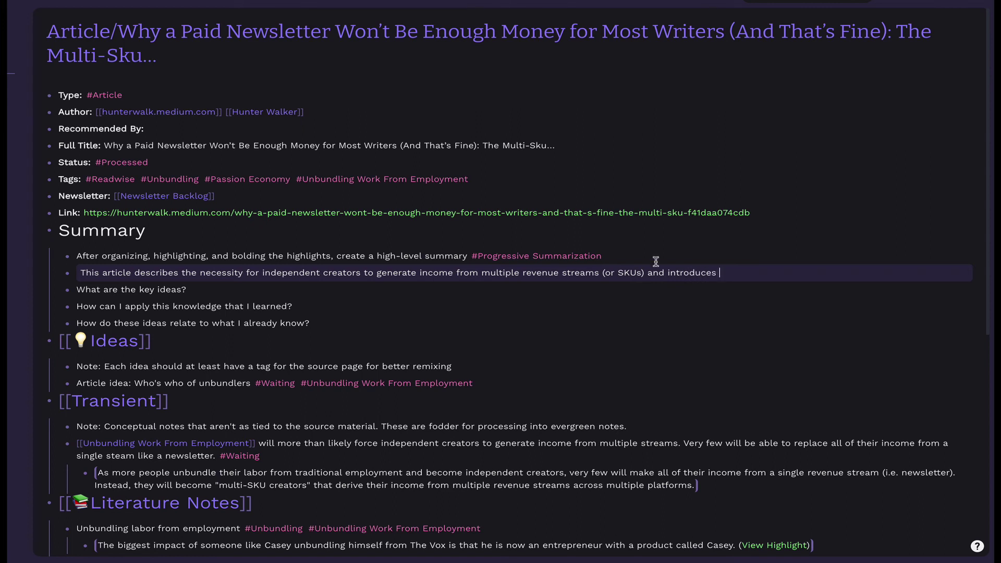
type("Stir, which helps creators ")
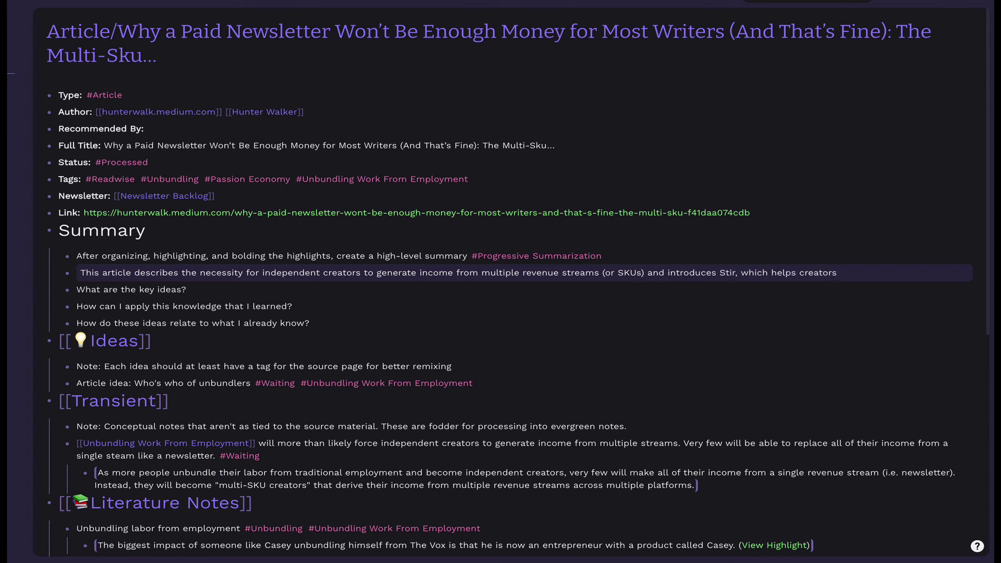
type("show their revenue from multiple platforms all in one place.")
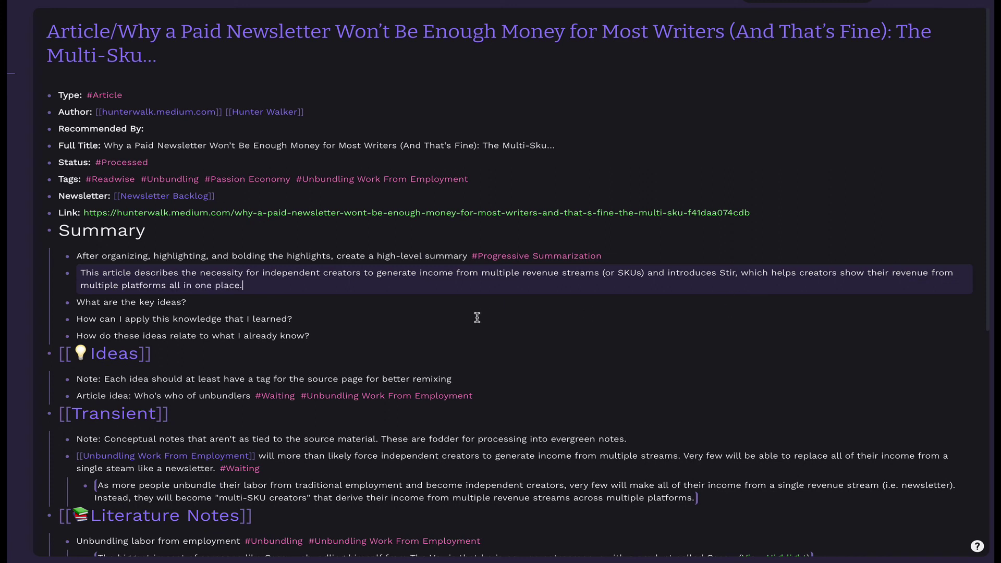
key("Down")
Step: Add an indented answer bullet under the 'How can I apply' question
left_click(406, 324)
key("Return")
key("Tab")
Step: Answer the apply question with 'Investigate Stir' and add an empty nested bullet under key ideas
type("Investigate Stir")
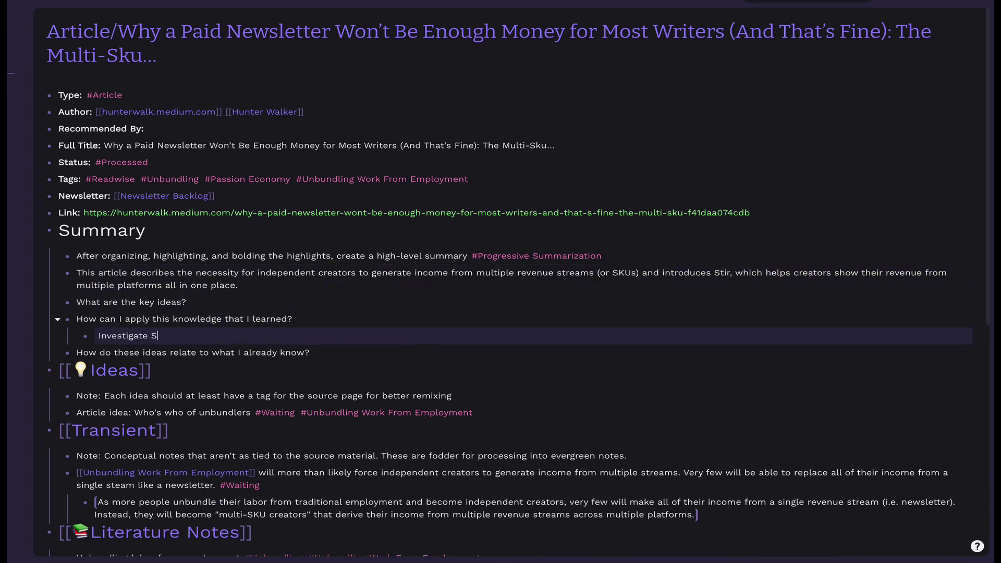
left_click(361, 298)
key("Return")
key("Tab")
Step: Answer the related-ideas question: 'Unbundling is happening, and it's happening with labor.'
left_click(335, 369)
key("Return")
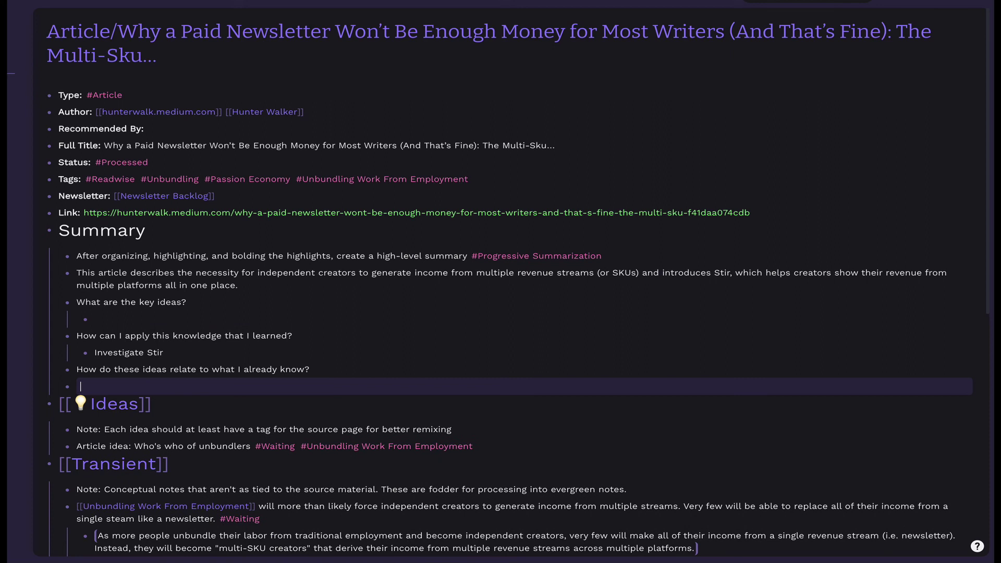
key("Tab")
type("Unbundling is happening, and it's happening ")
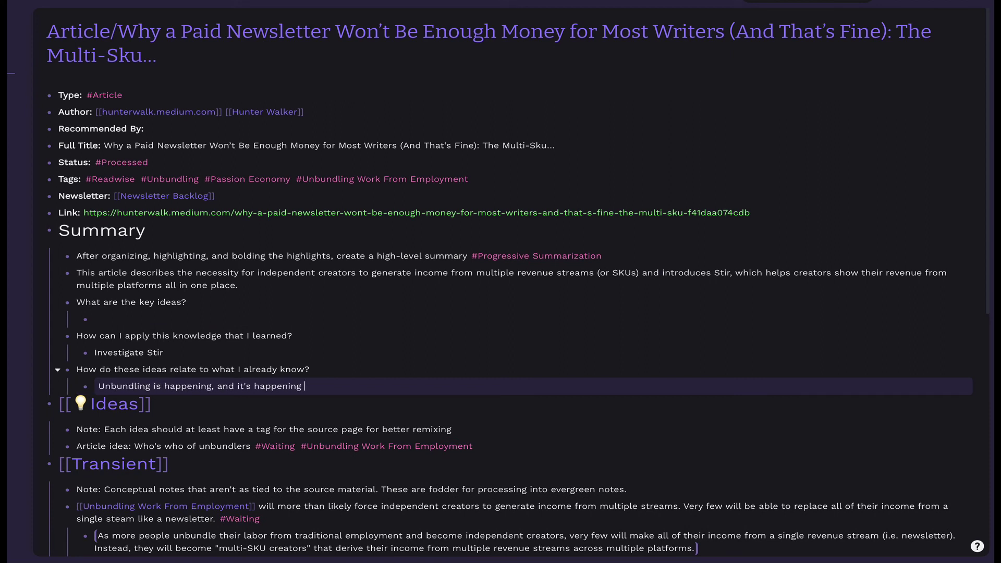
type("with labor.")
Step: Write two key ideas: creators can't rely on one revenue stream, and multiple SKUs aren't bad
left_click(278, 318)
type("Independent creators wi")
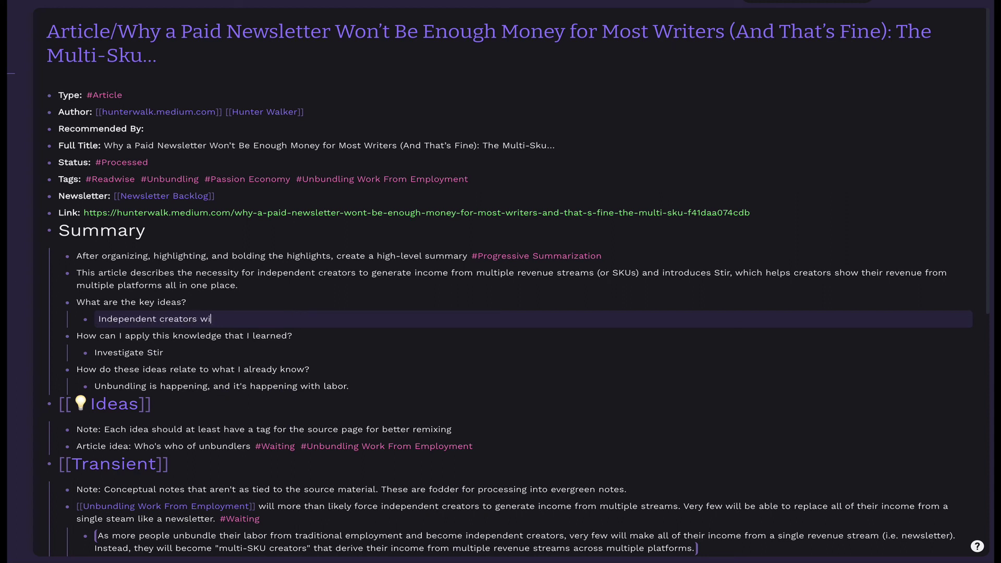
type("ll need to gener")
key("BackSpace")
key("BackSpace")
key("BackSpace")
key("BackSpace")
key("BackSpace")
key("BackSpace")
key("BackSpace")
key("BackSpace")
key("BackSpace")
key("BackSpace")
key("BackSpace")
key("BackSpace")
key("BackSpace")
key("BackSpace")
key("BackSpace")
key("BackSpace")
key("BackSpace")
type("on't be able to replace their income with a single")
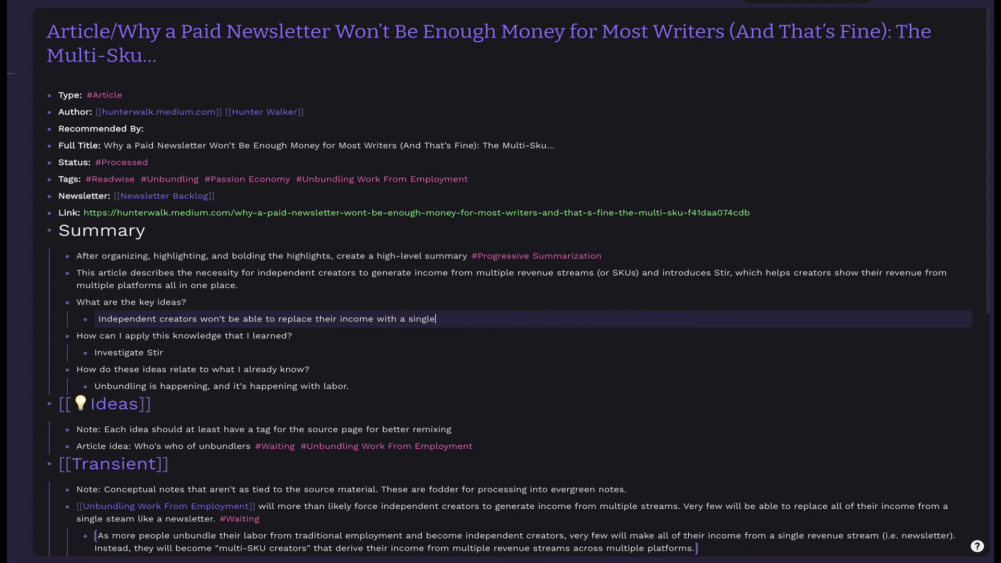
type(" revenue stream or SKU.")
key("Return")
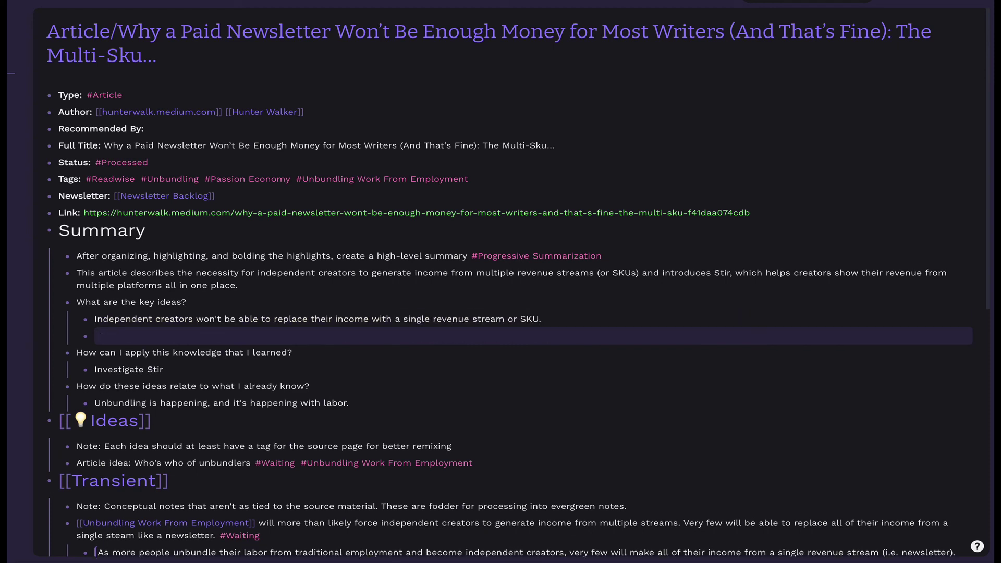
type("Independent creators needing multiple \"SKUs\"")
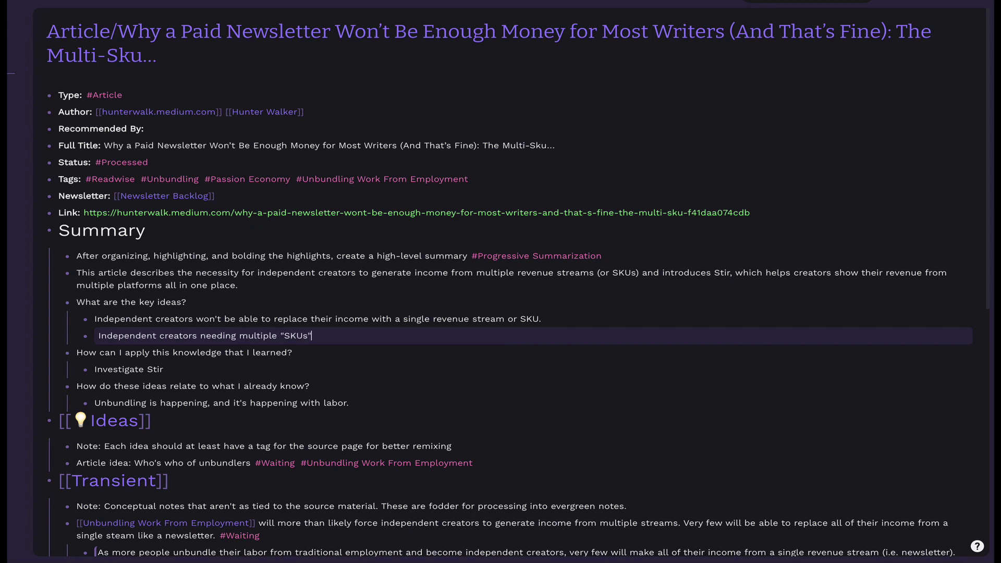
type(" isn't necessarily a bad thing")
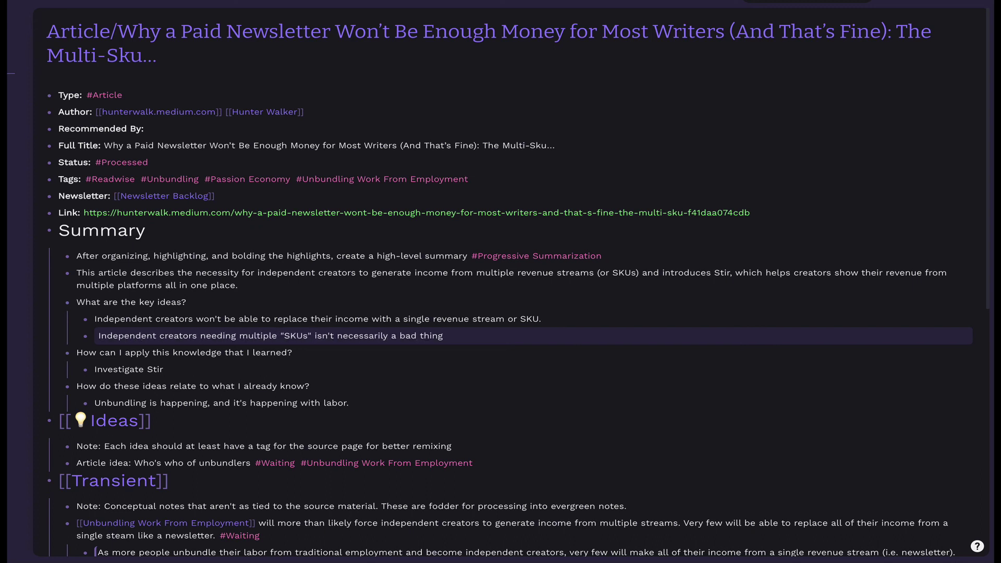
type(", and is perhaps a natural extensi")
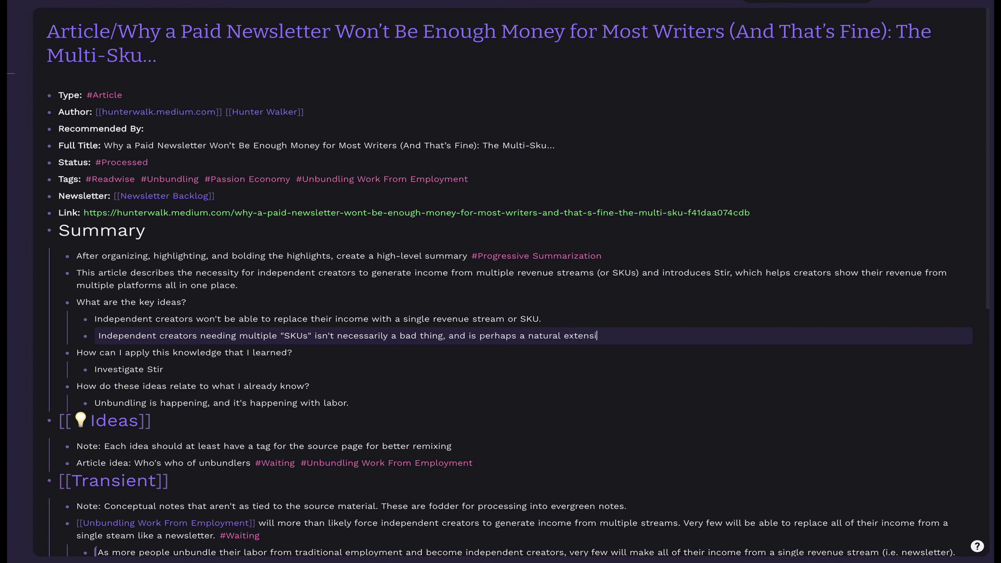
type("on of creativity.")
key("Return")
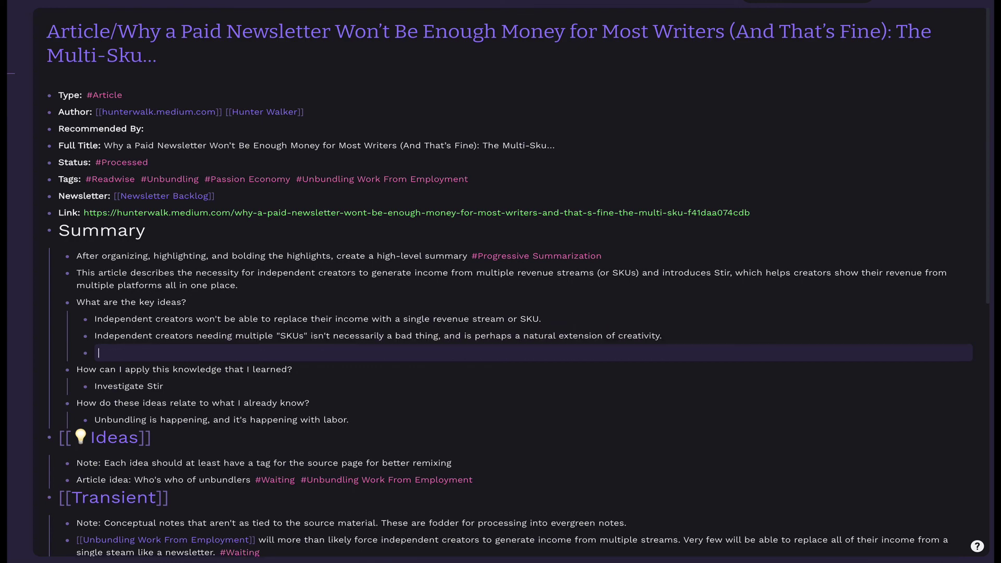